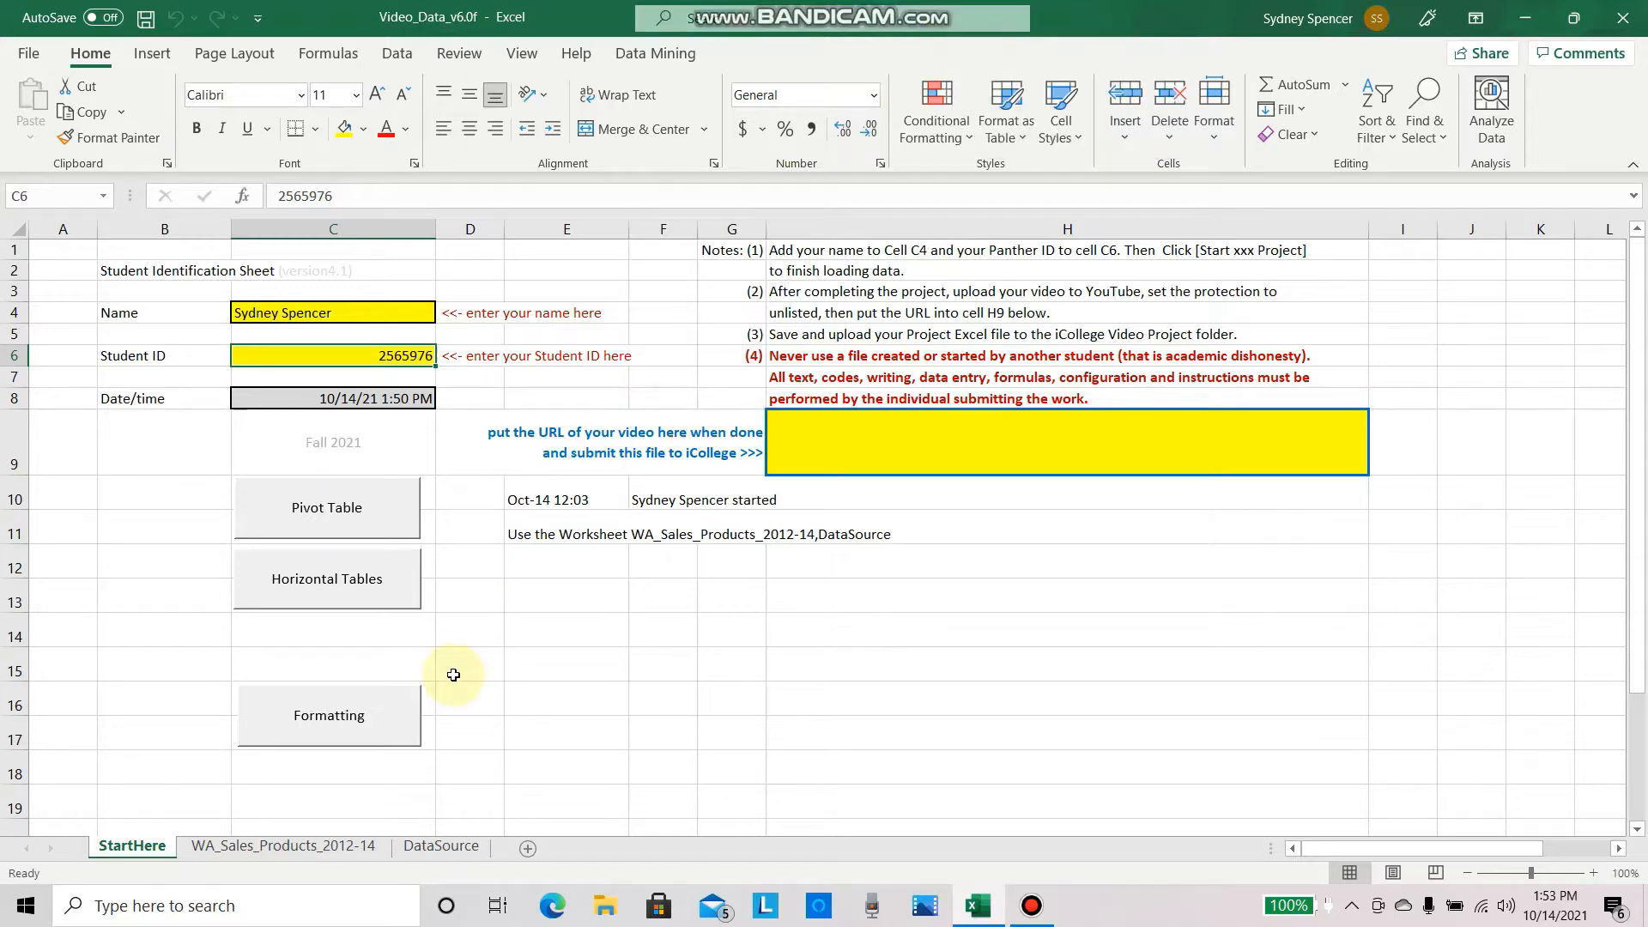
Step: Create a PivotTable on a new worksheet from all the data in the WA_Sales_Products_2012-14 sheet
left_click(314, 850)
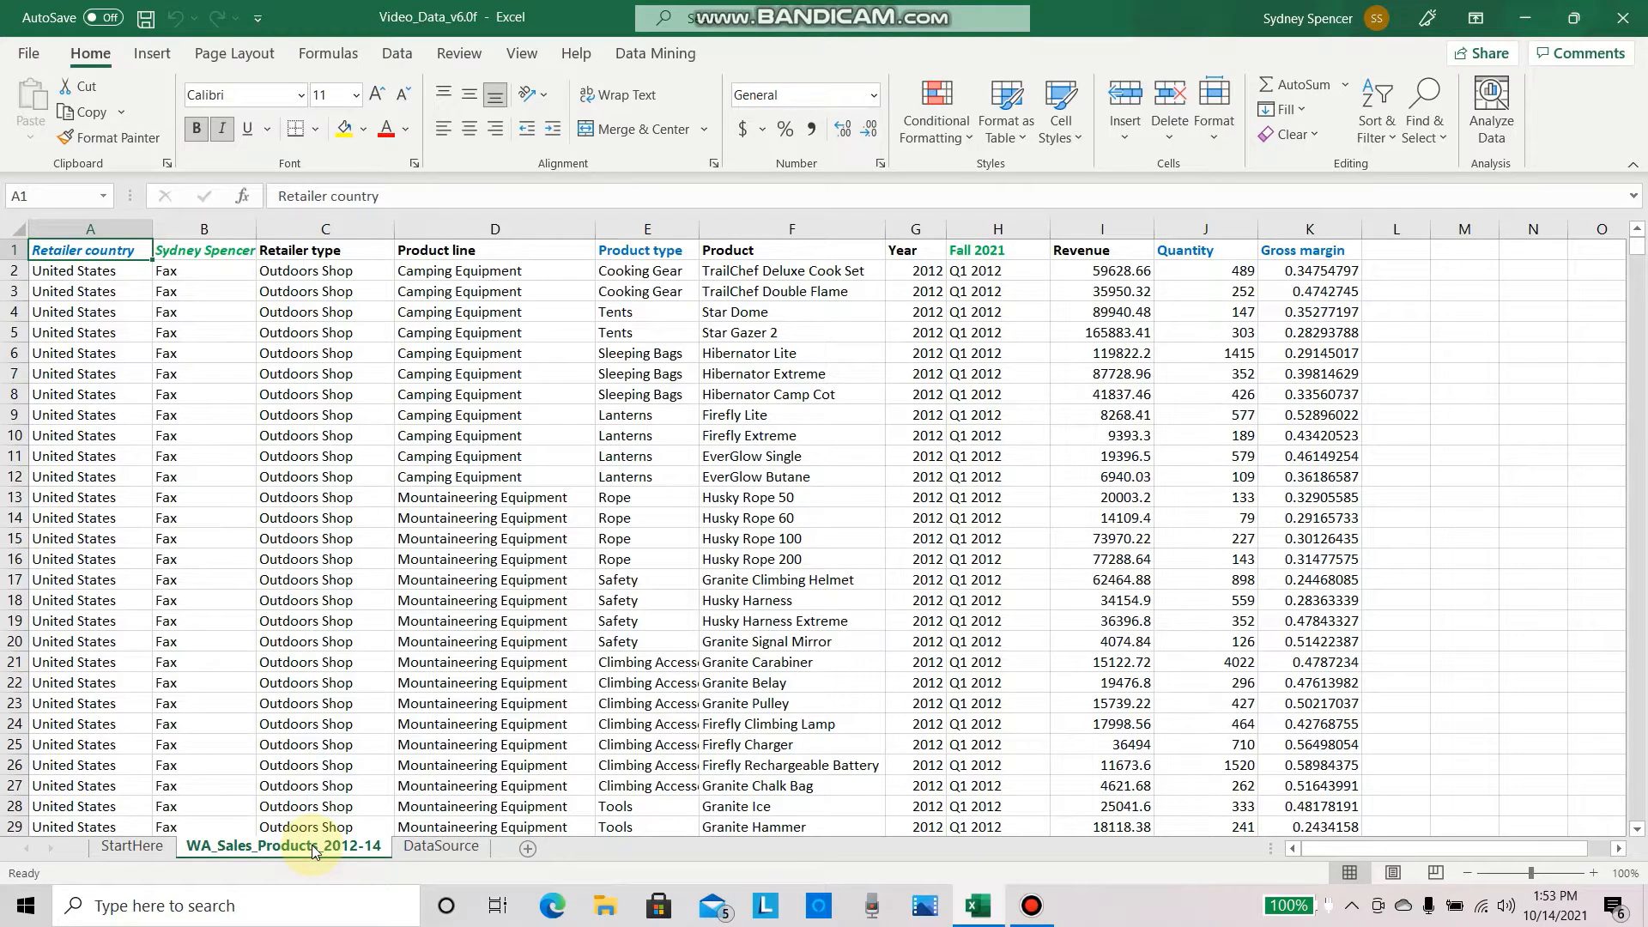
left_click(17, 229)
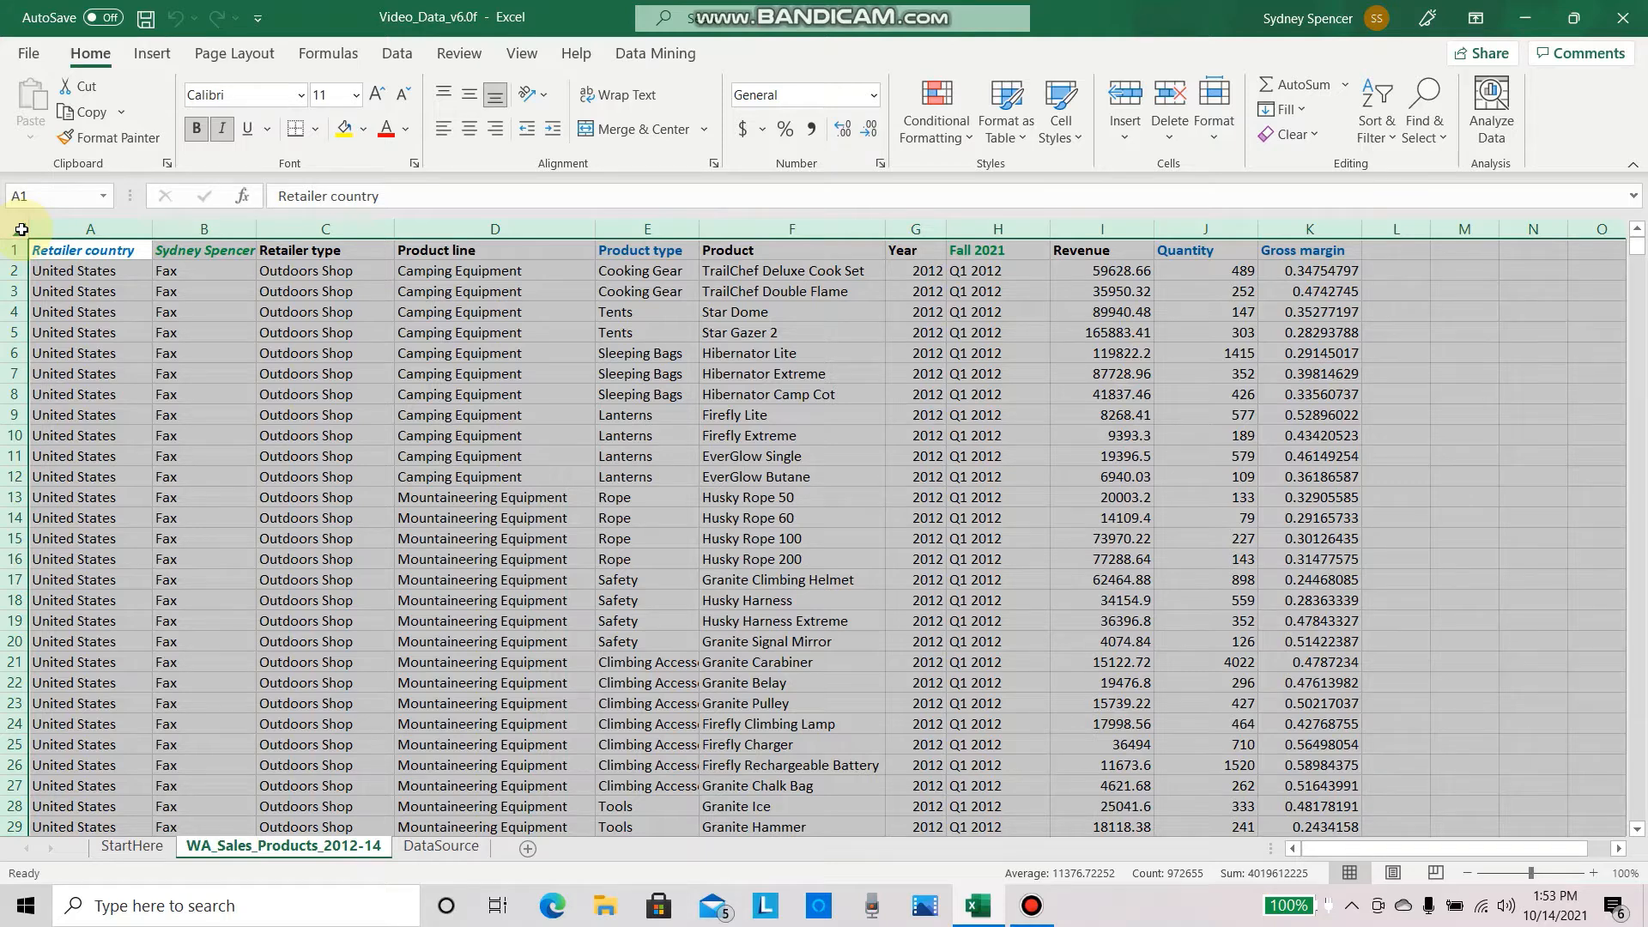
key("ctrl+c")
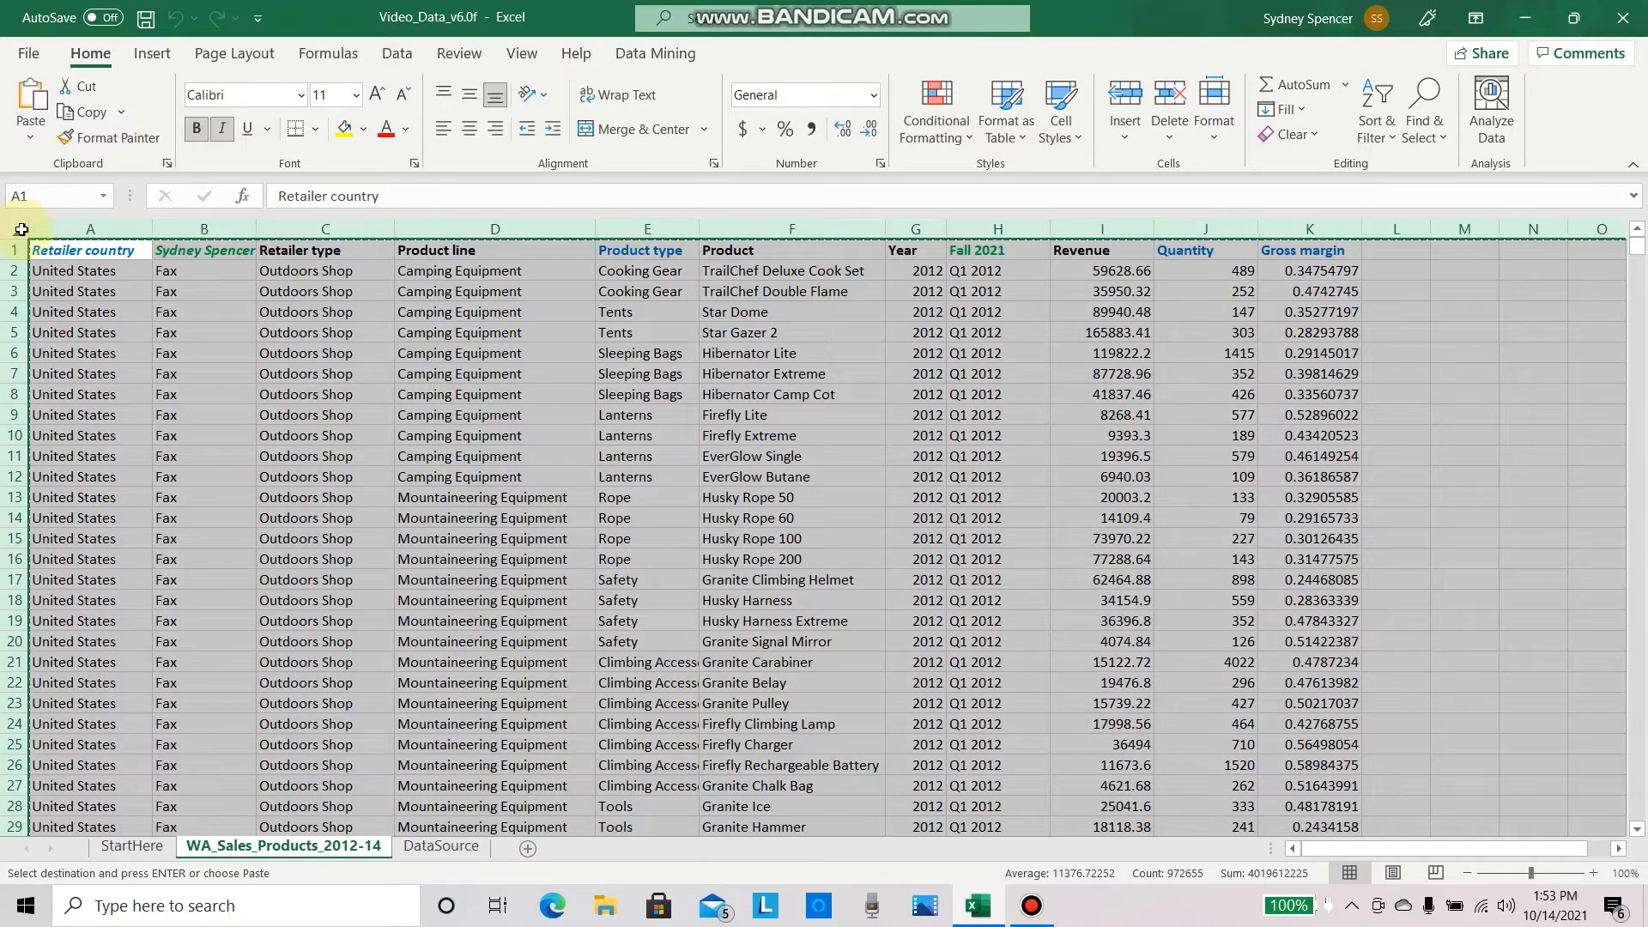
left_click(155, 52)
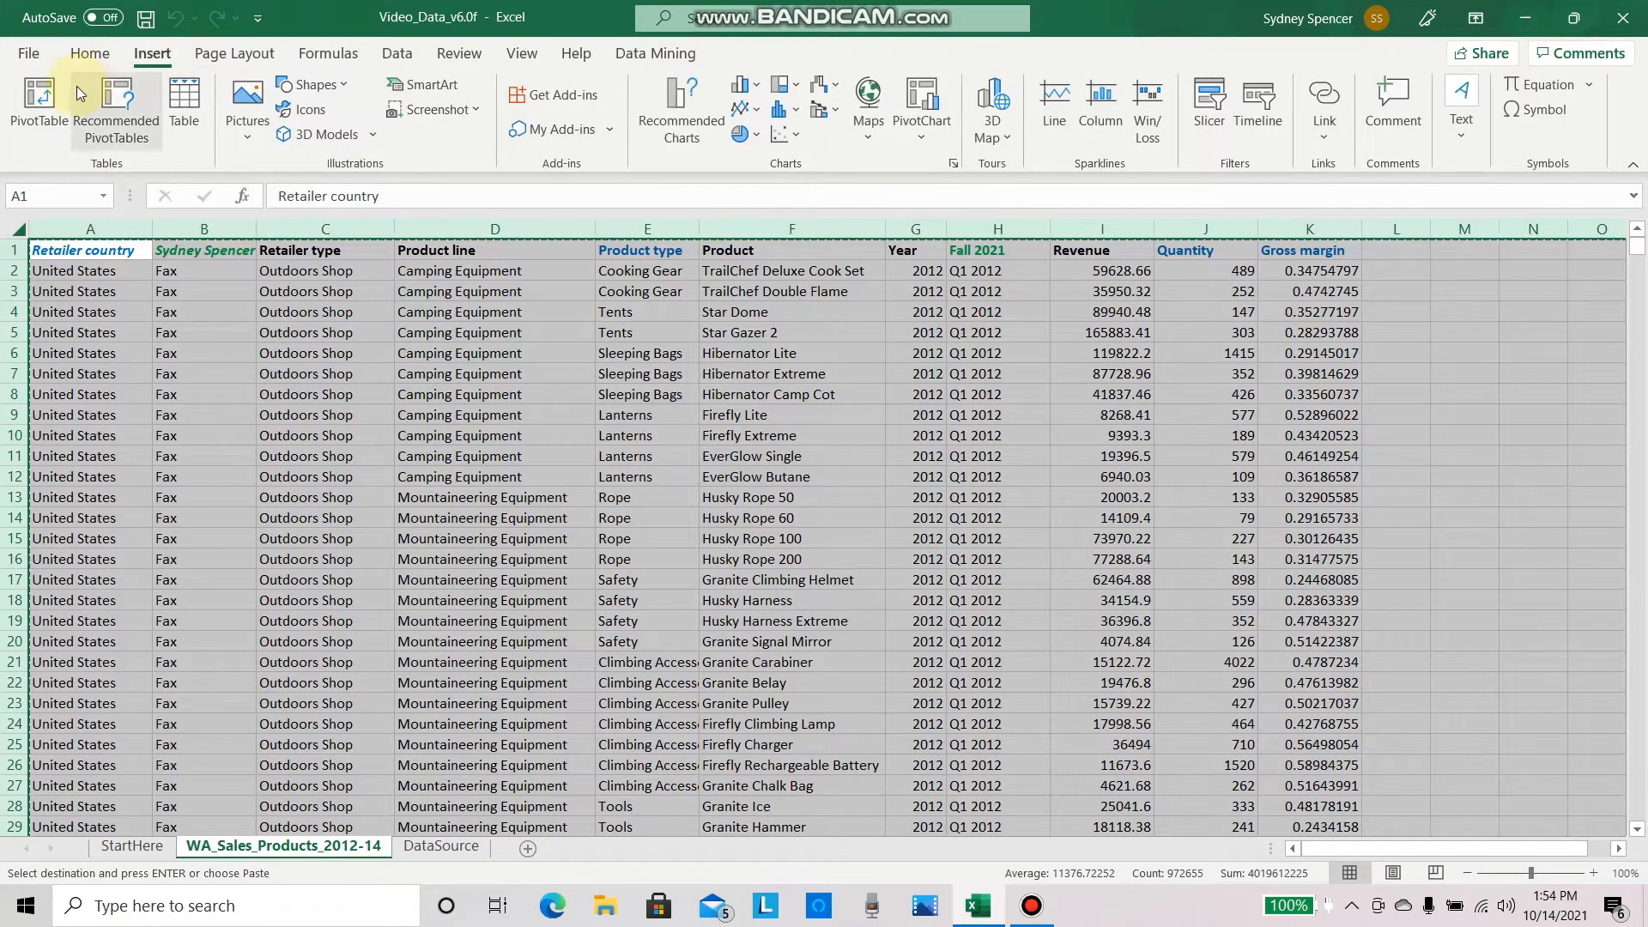
left_click(44, 100)
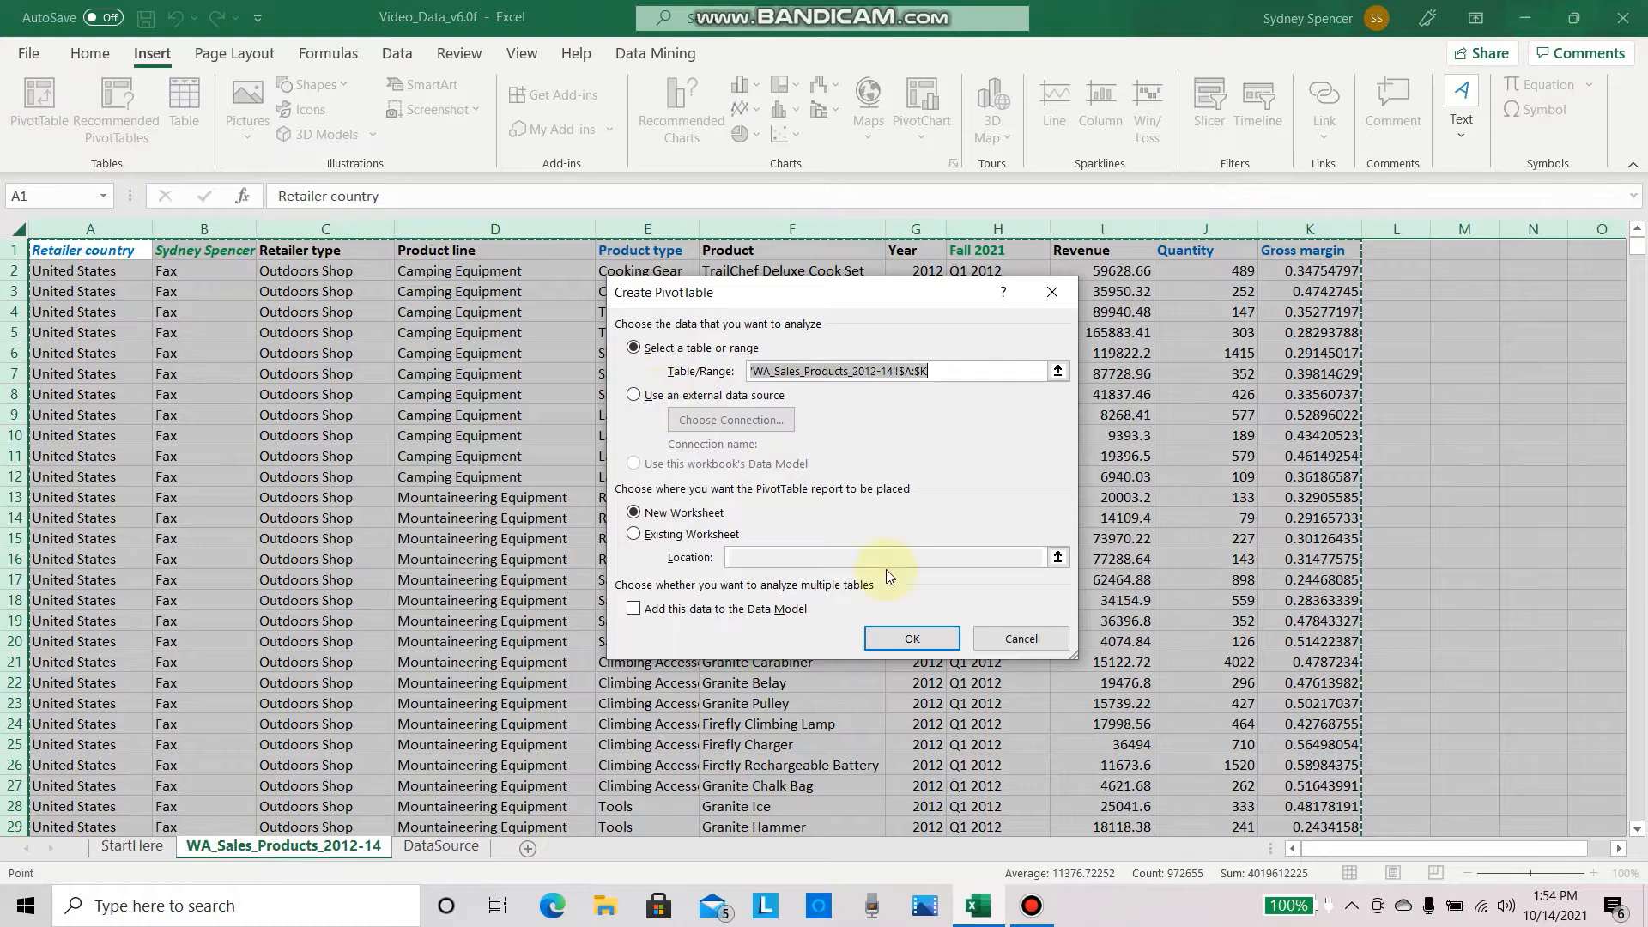
left_click(911, 635)
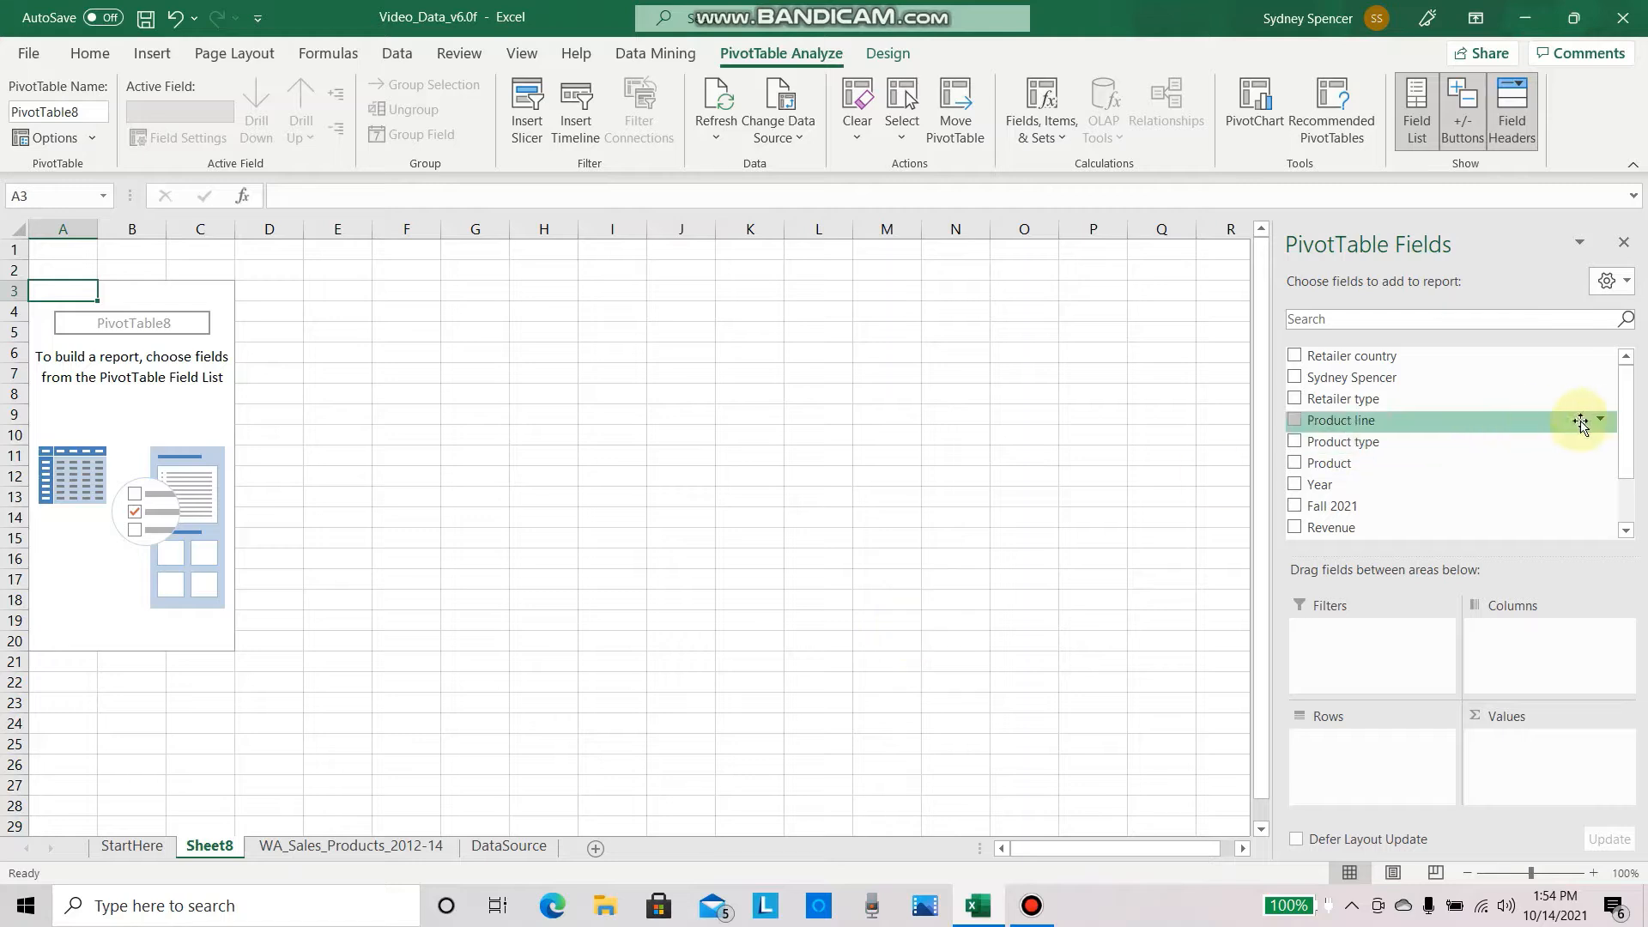
Step: Lay out the PivotTable with Retailer country as columns, Product type as rows, and Revenue and Gross margin as values
left_click_drag(1500, 362, 1571, 648)
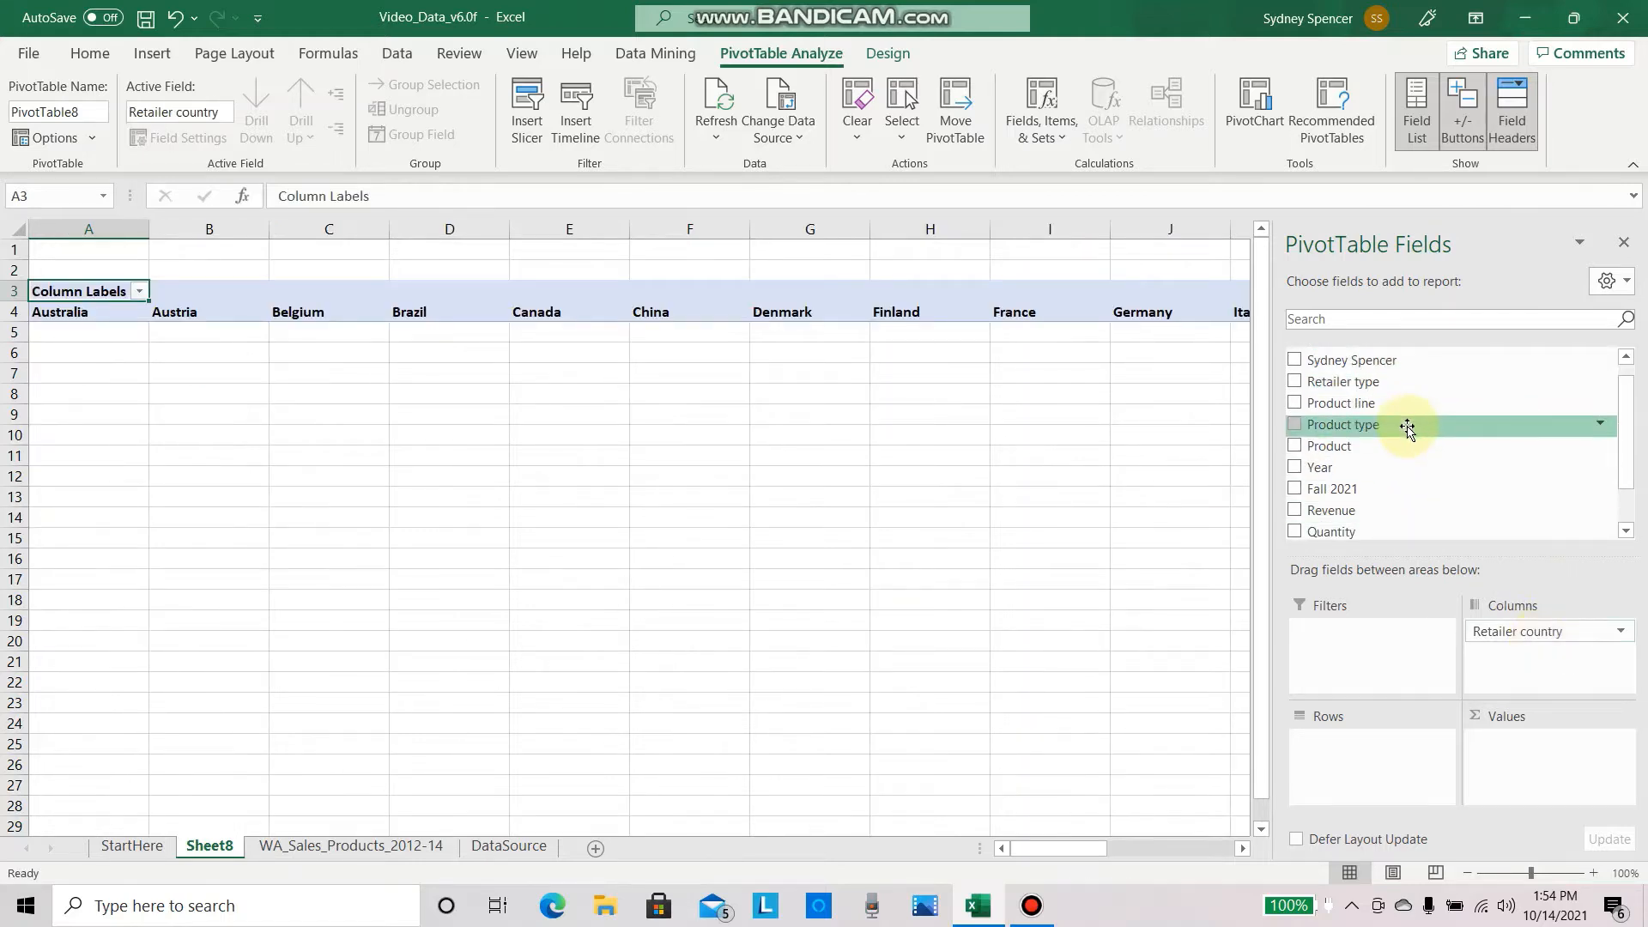
left_click_drag(1408, 427, 1364, 742)
left_click_drag(1364, 495, 1514, 761)
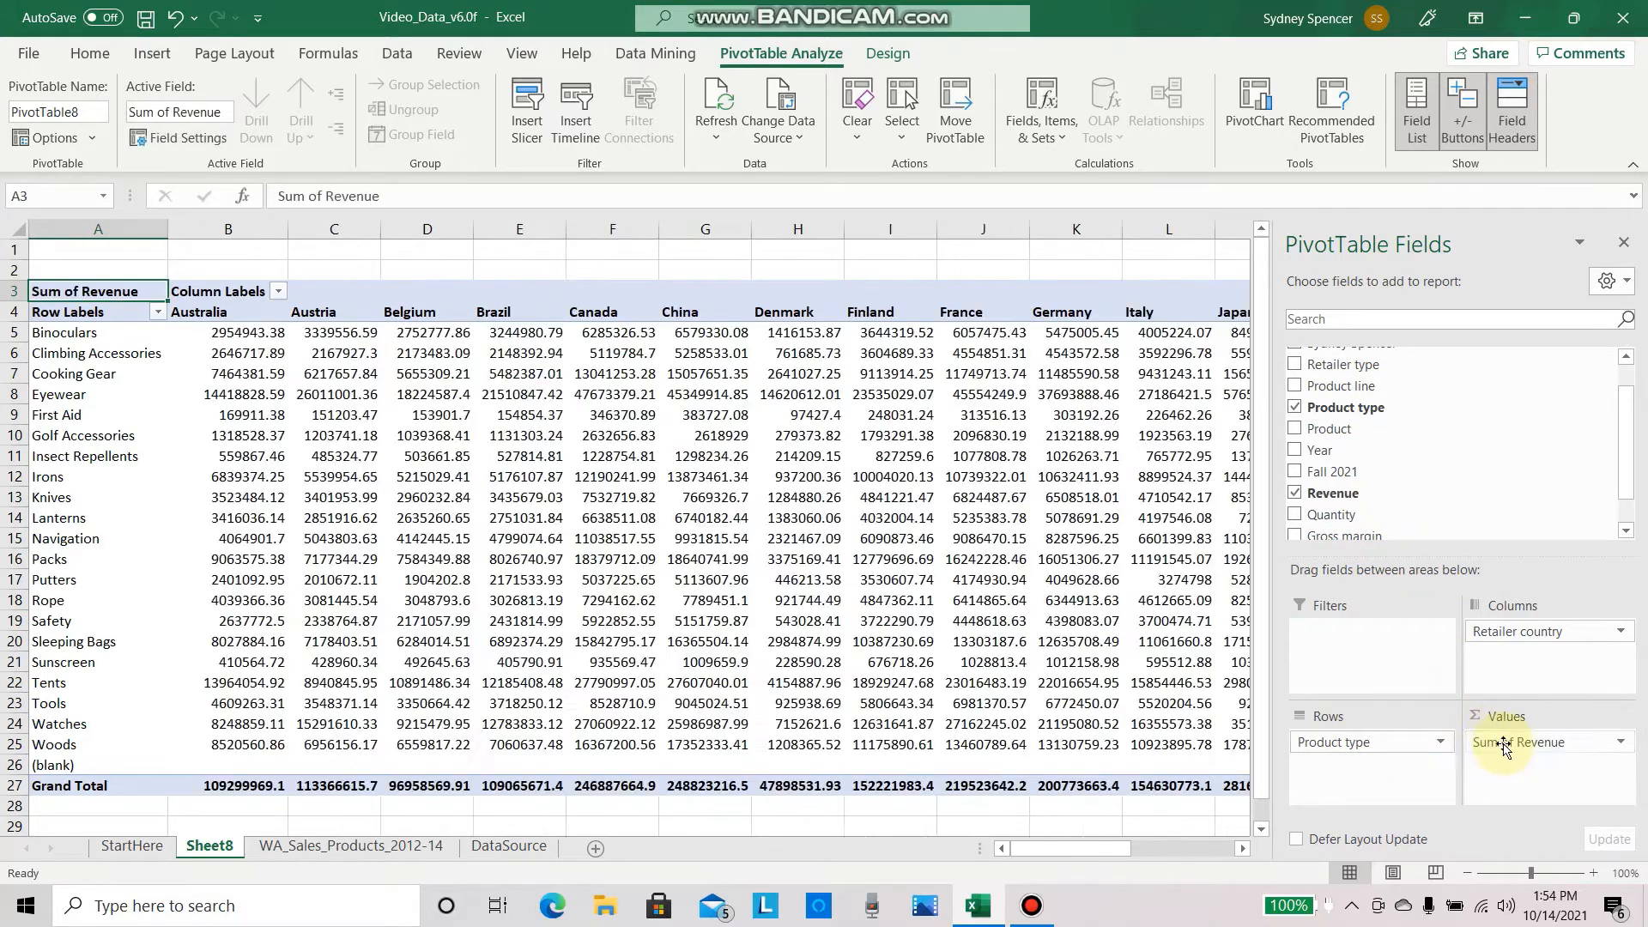
left_click_drag(1380, 536, 1510, 776)
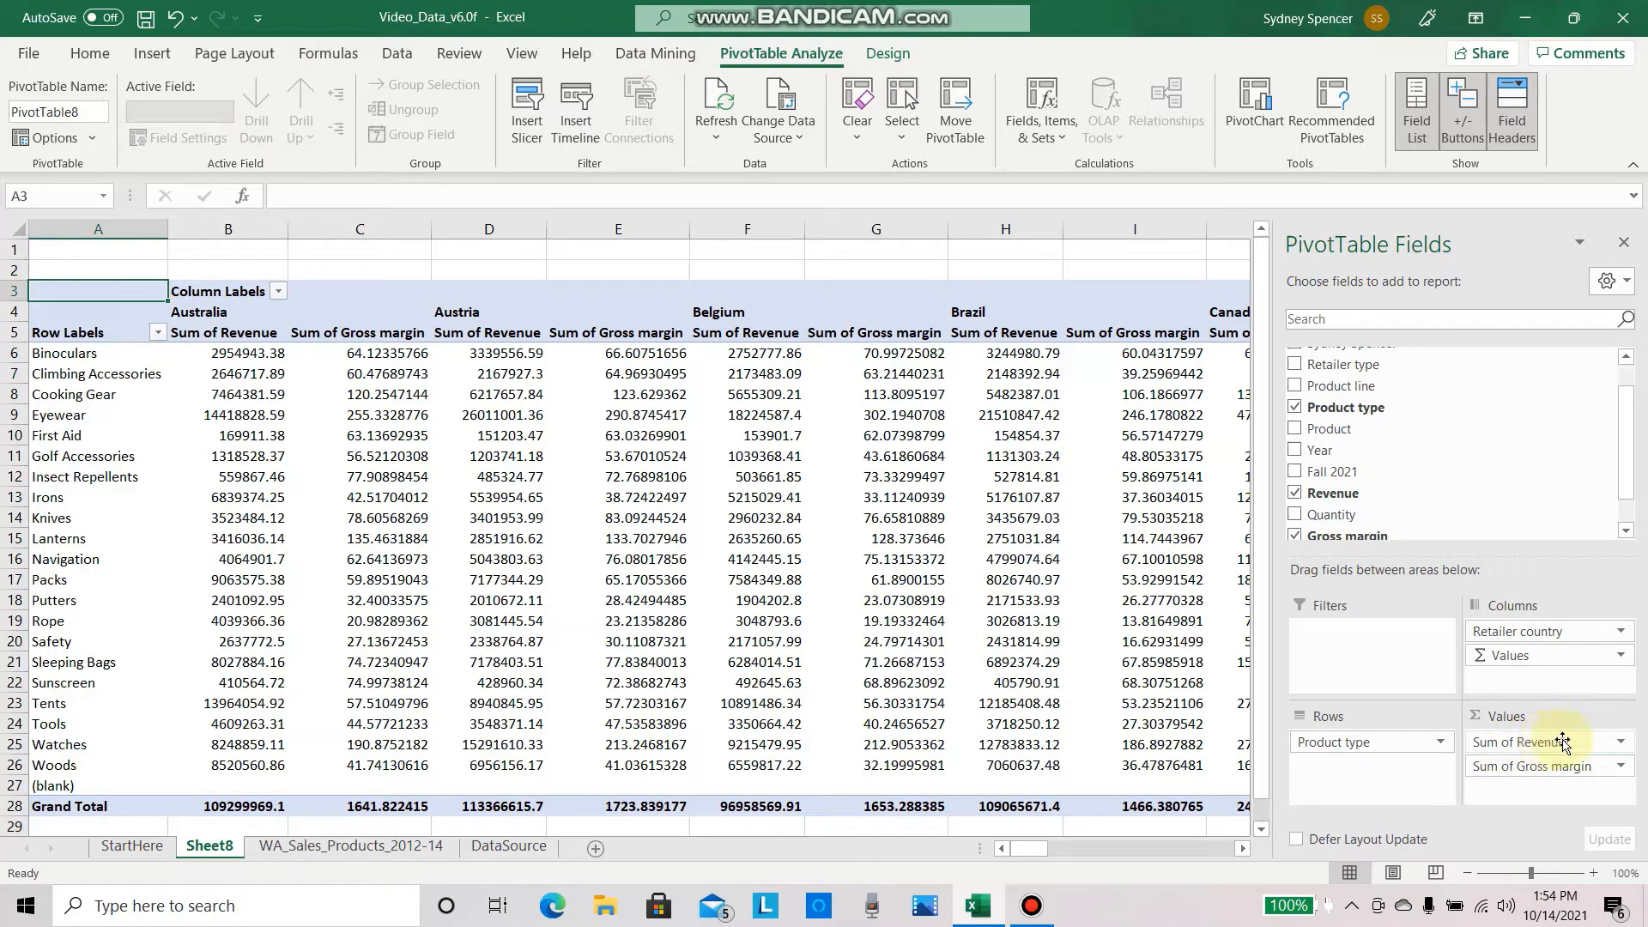
Step: Format the Sum of Revenue values as Number with 0 decimal places and a thousands separator
left_click(1618, 743)
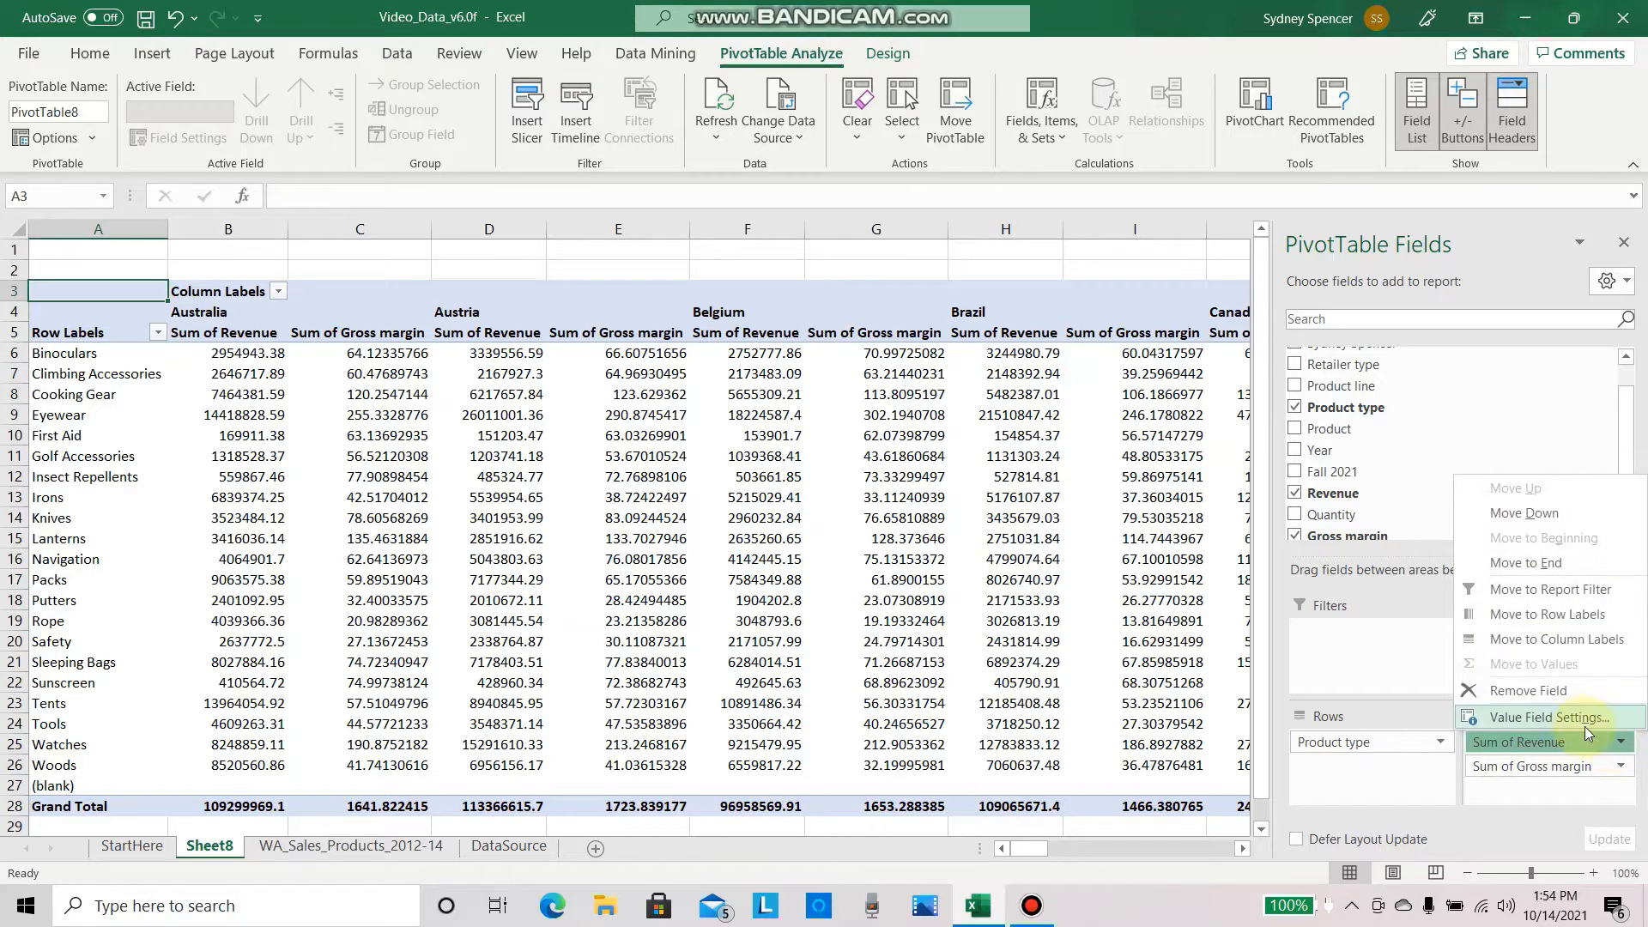
left_click(1579, 722)
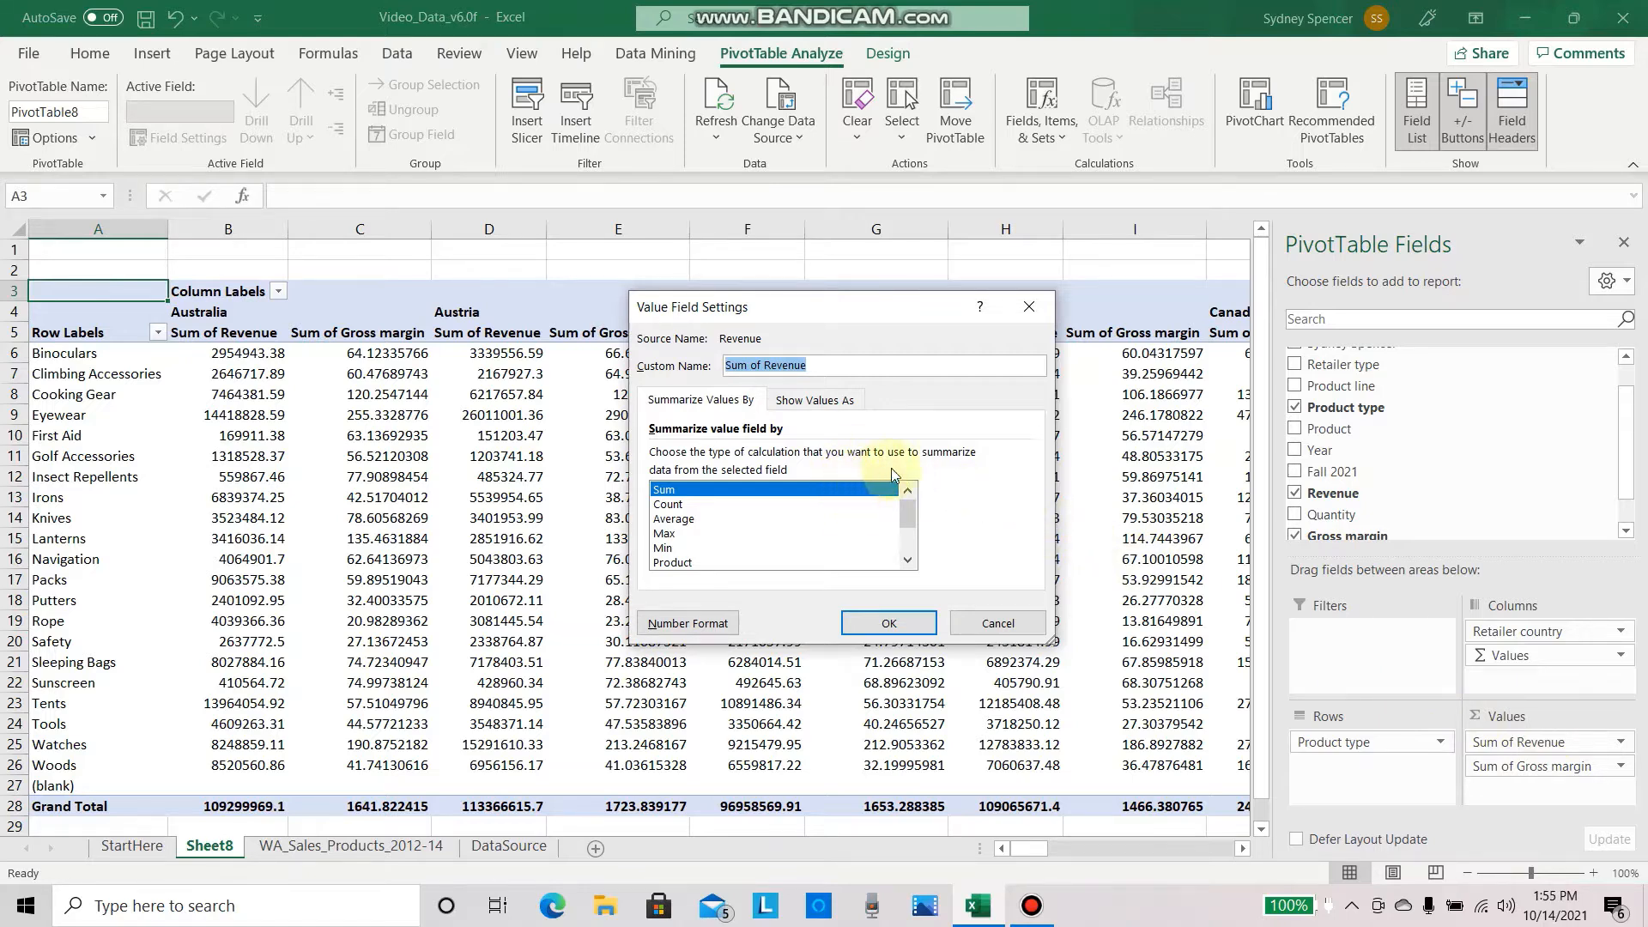
left_click(694, 626)
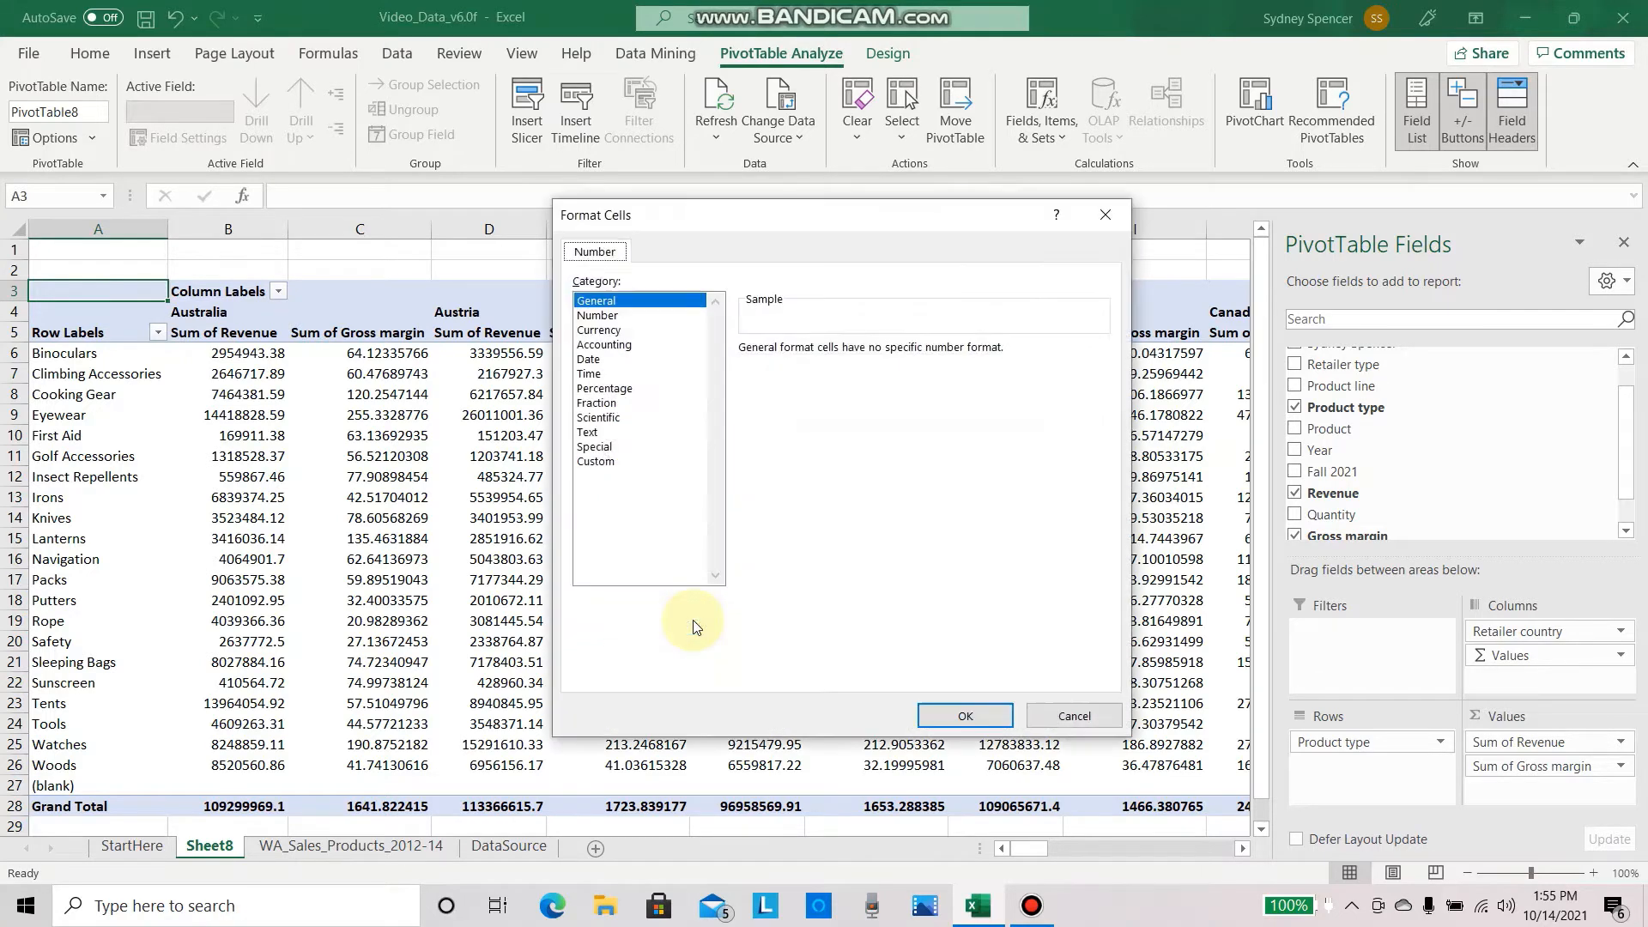
left_click(667, 319)
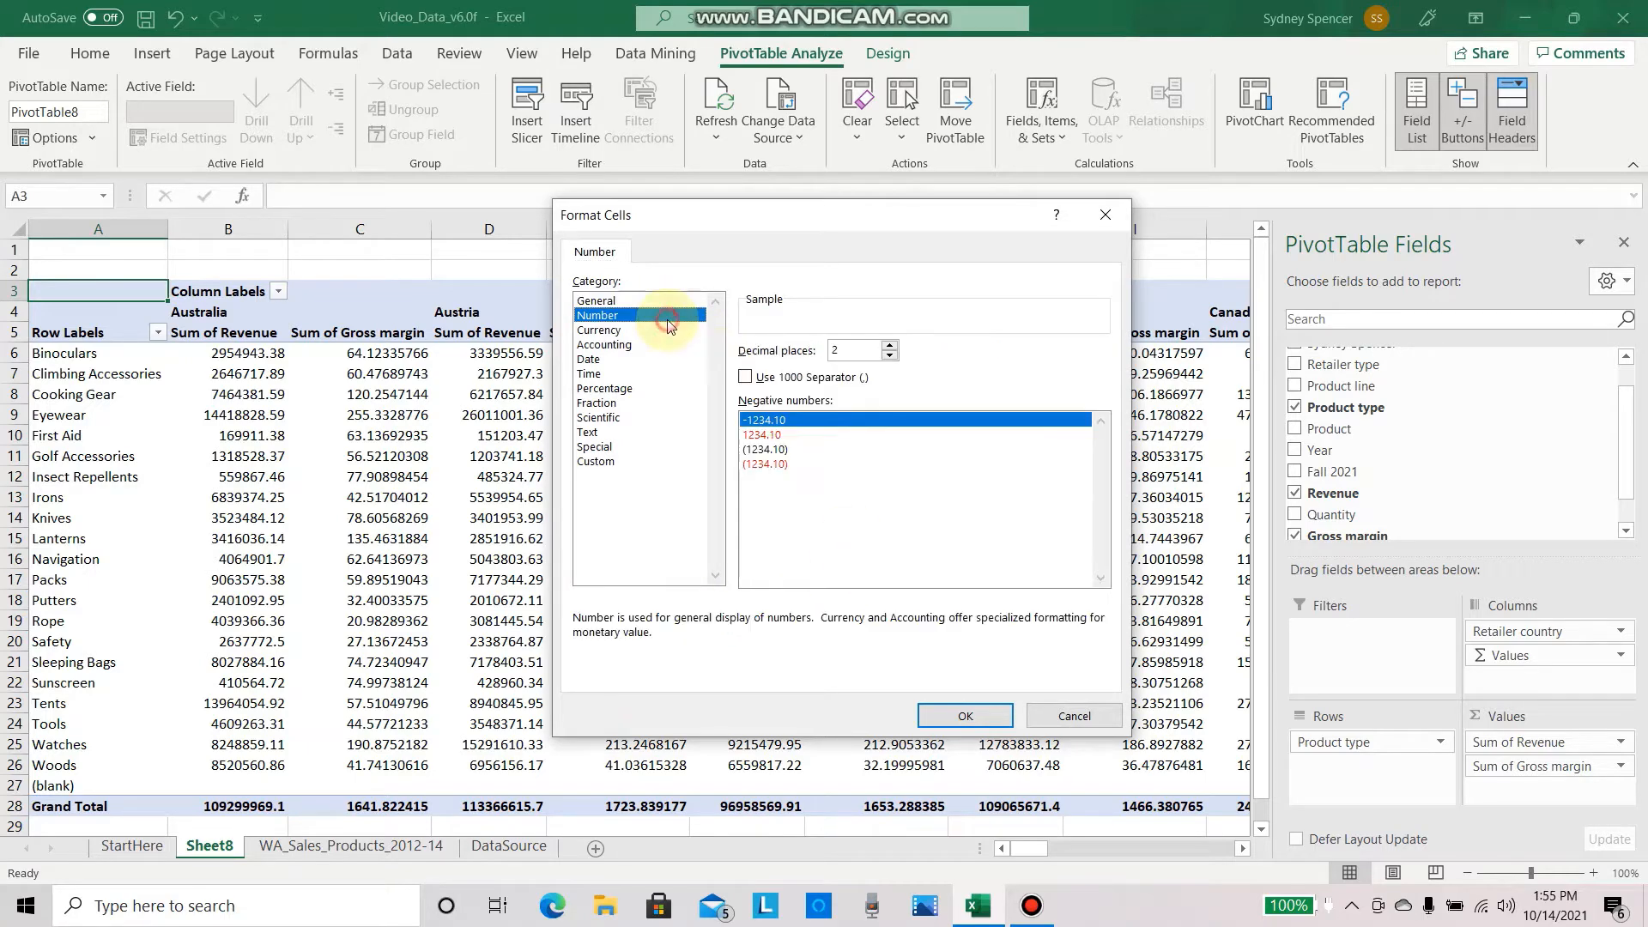
left_click(856, 350)
key("BackSpace")
type("0")
left_click(746, 377)
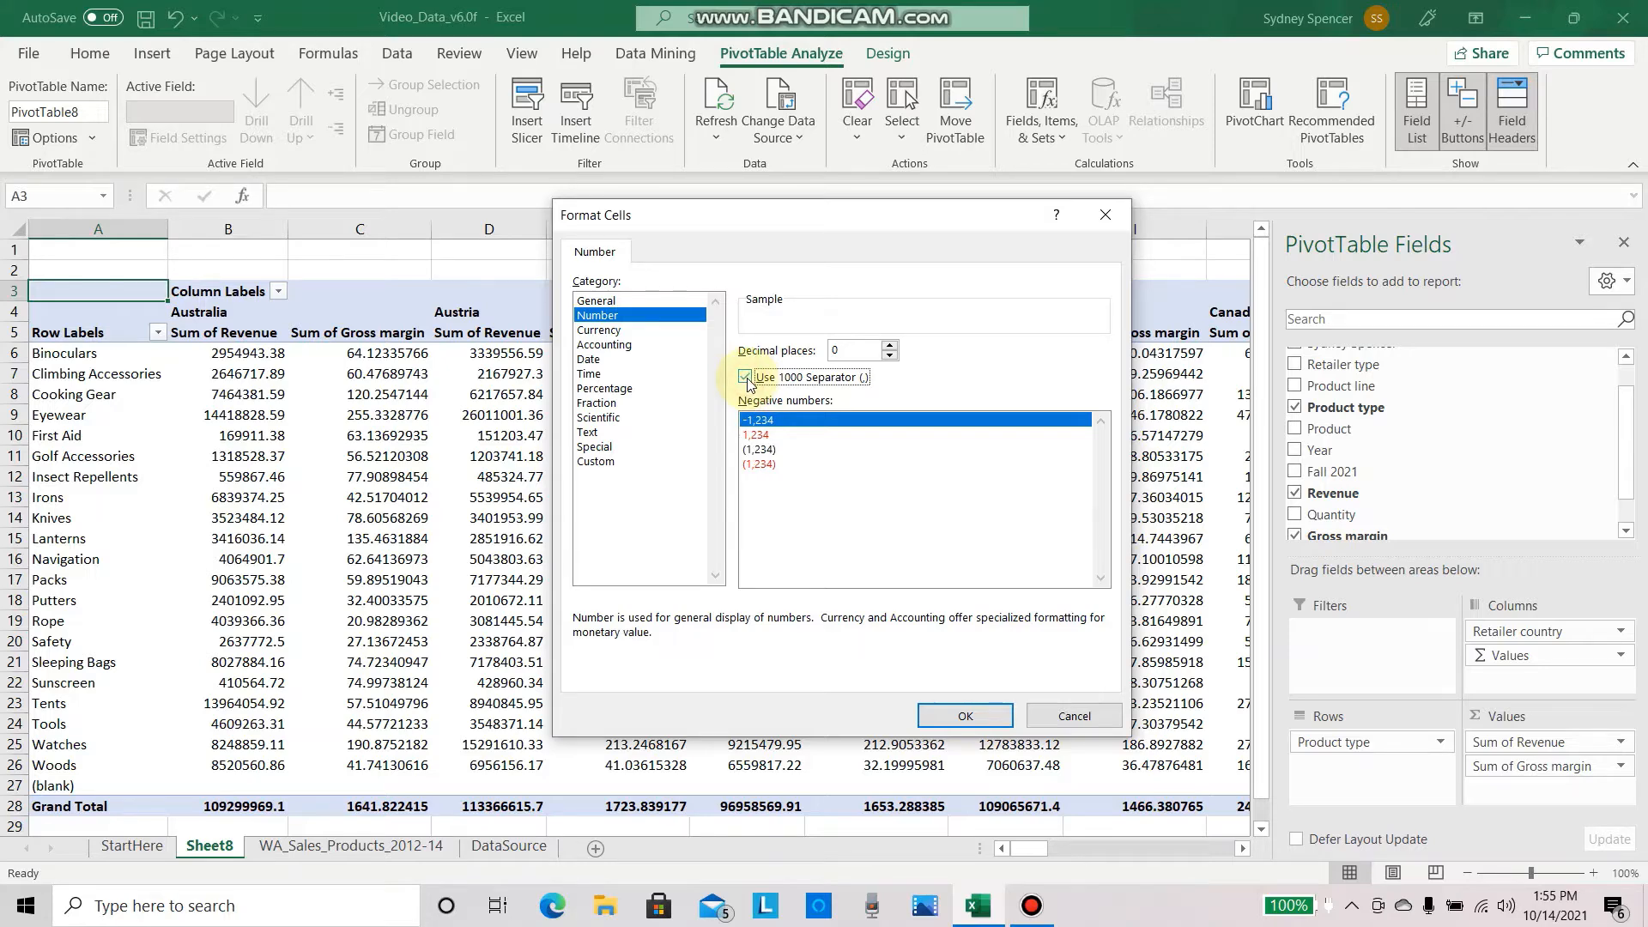
left_click(968, 713)
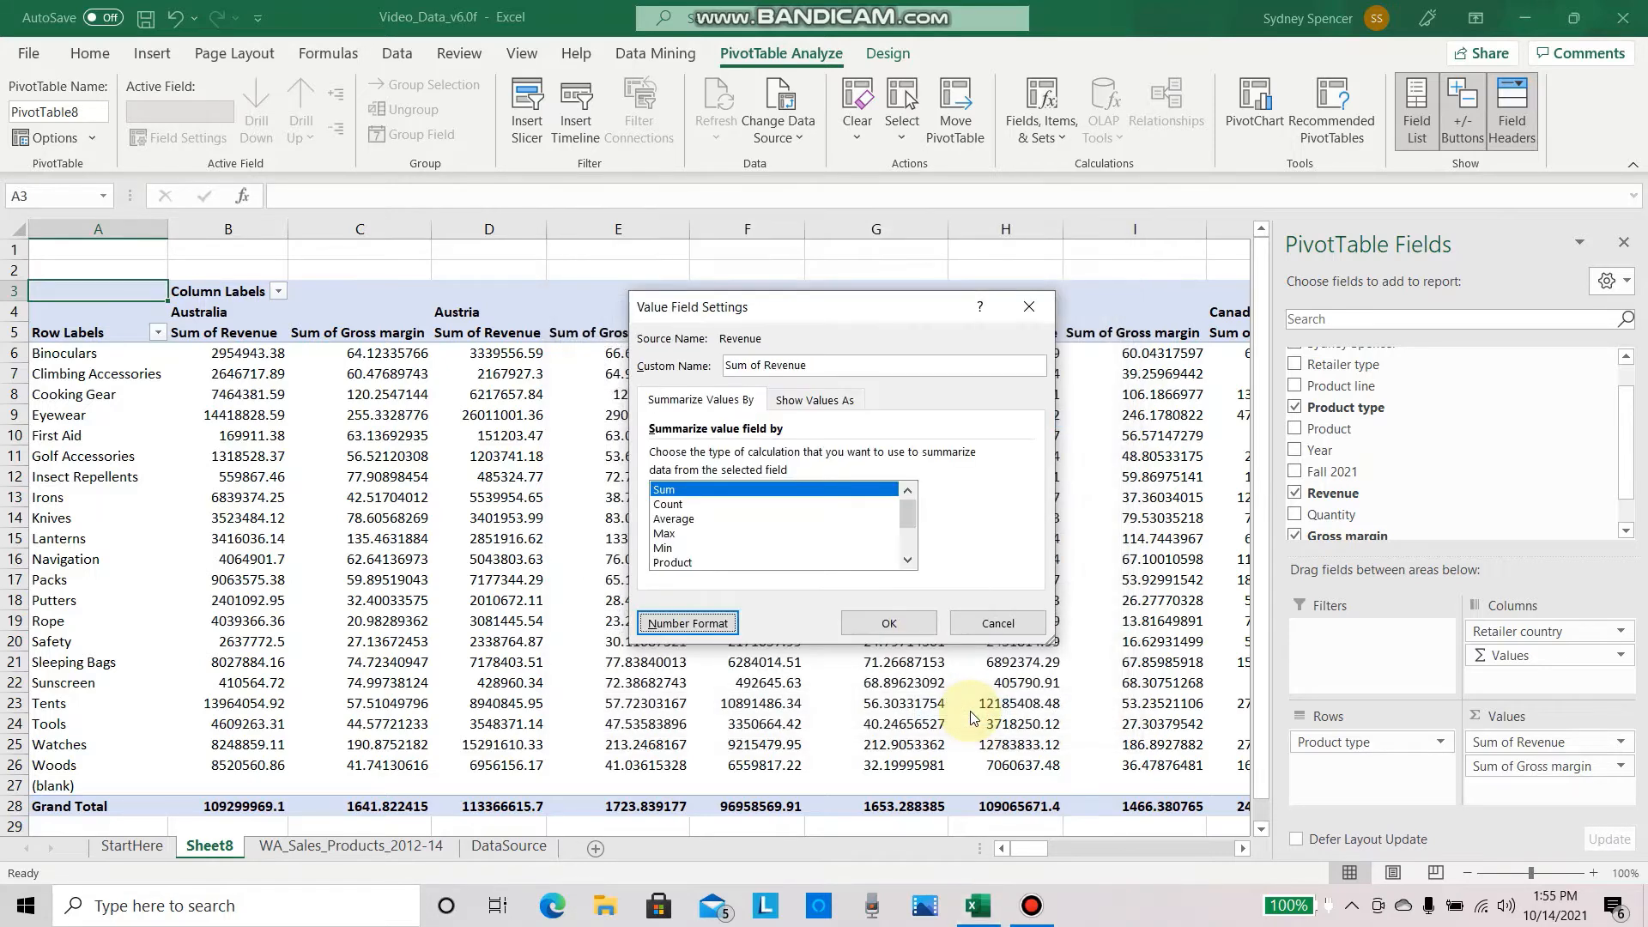
left_click(889, 623)
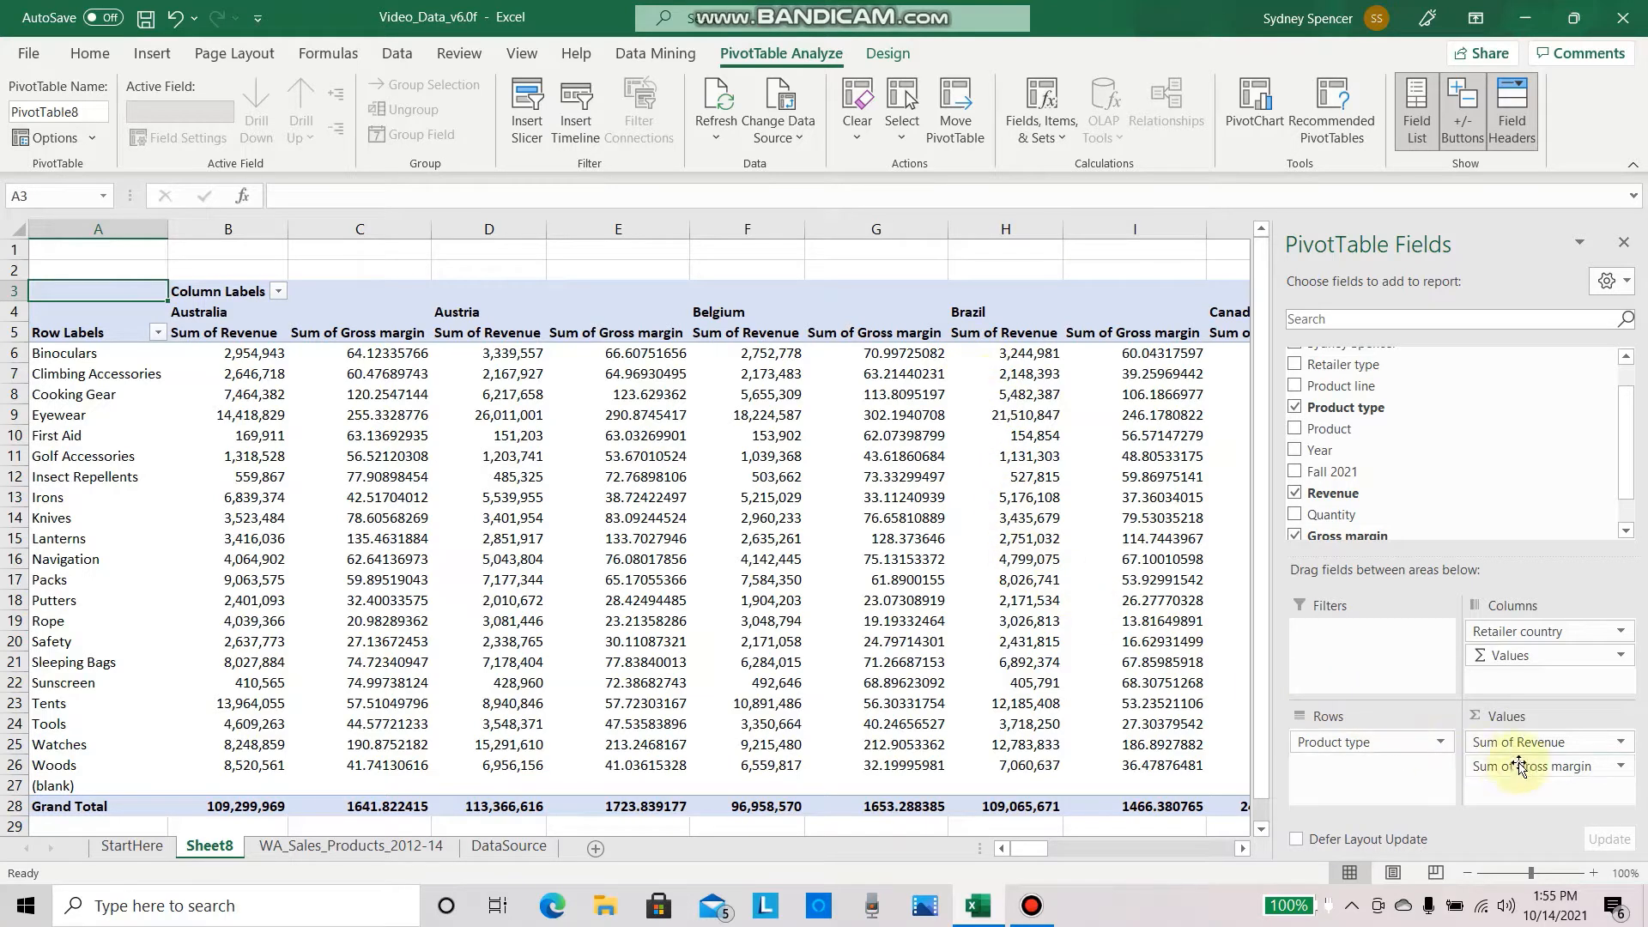
Step: Summarize the Gross margin field by Average and format it as Number with 2 decimal places
left_click(1600, 767)
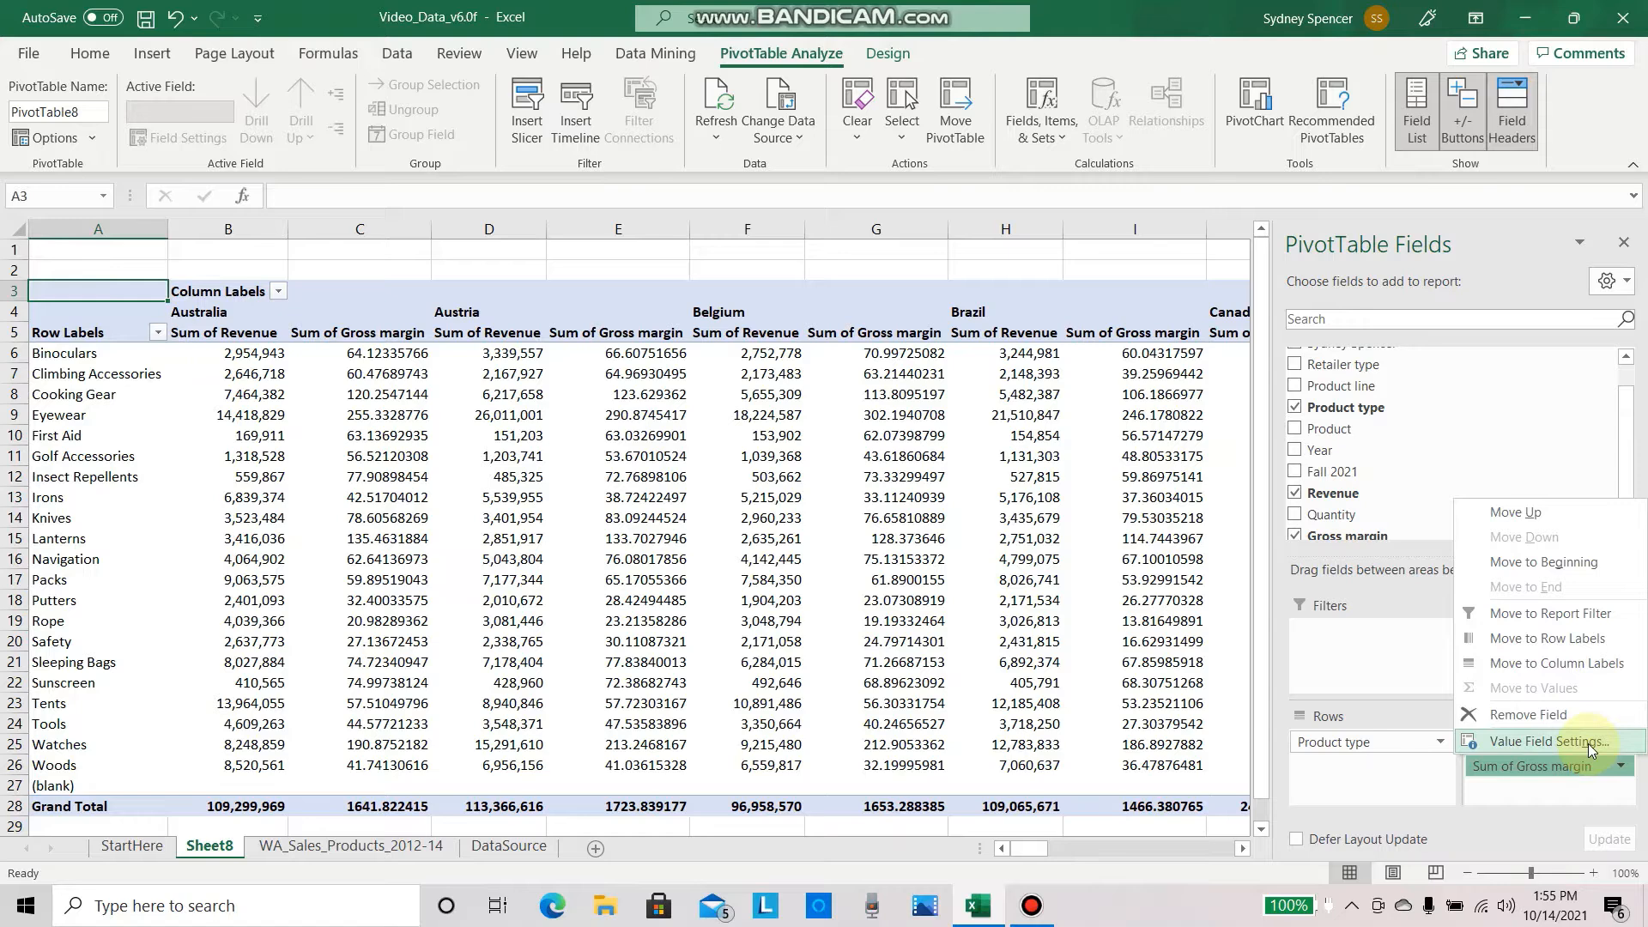
left_click(1587, 743)
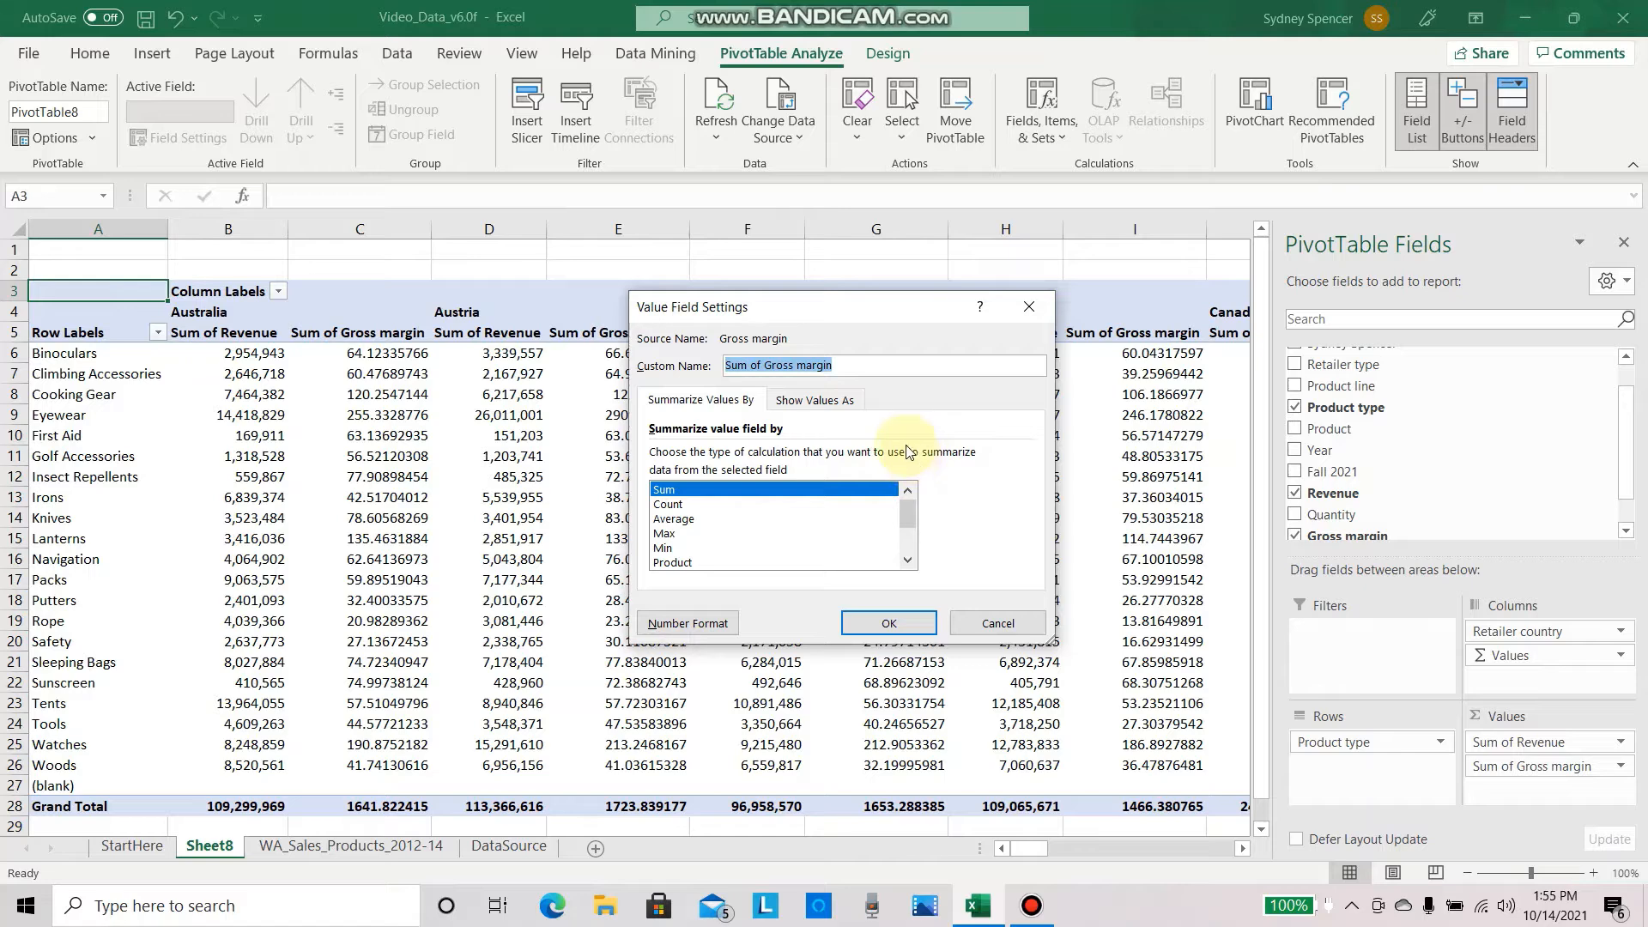
left_click(705, 520)
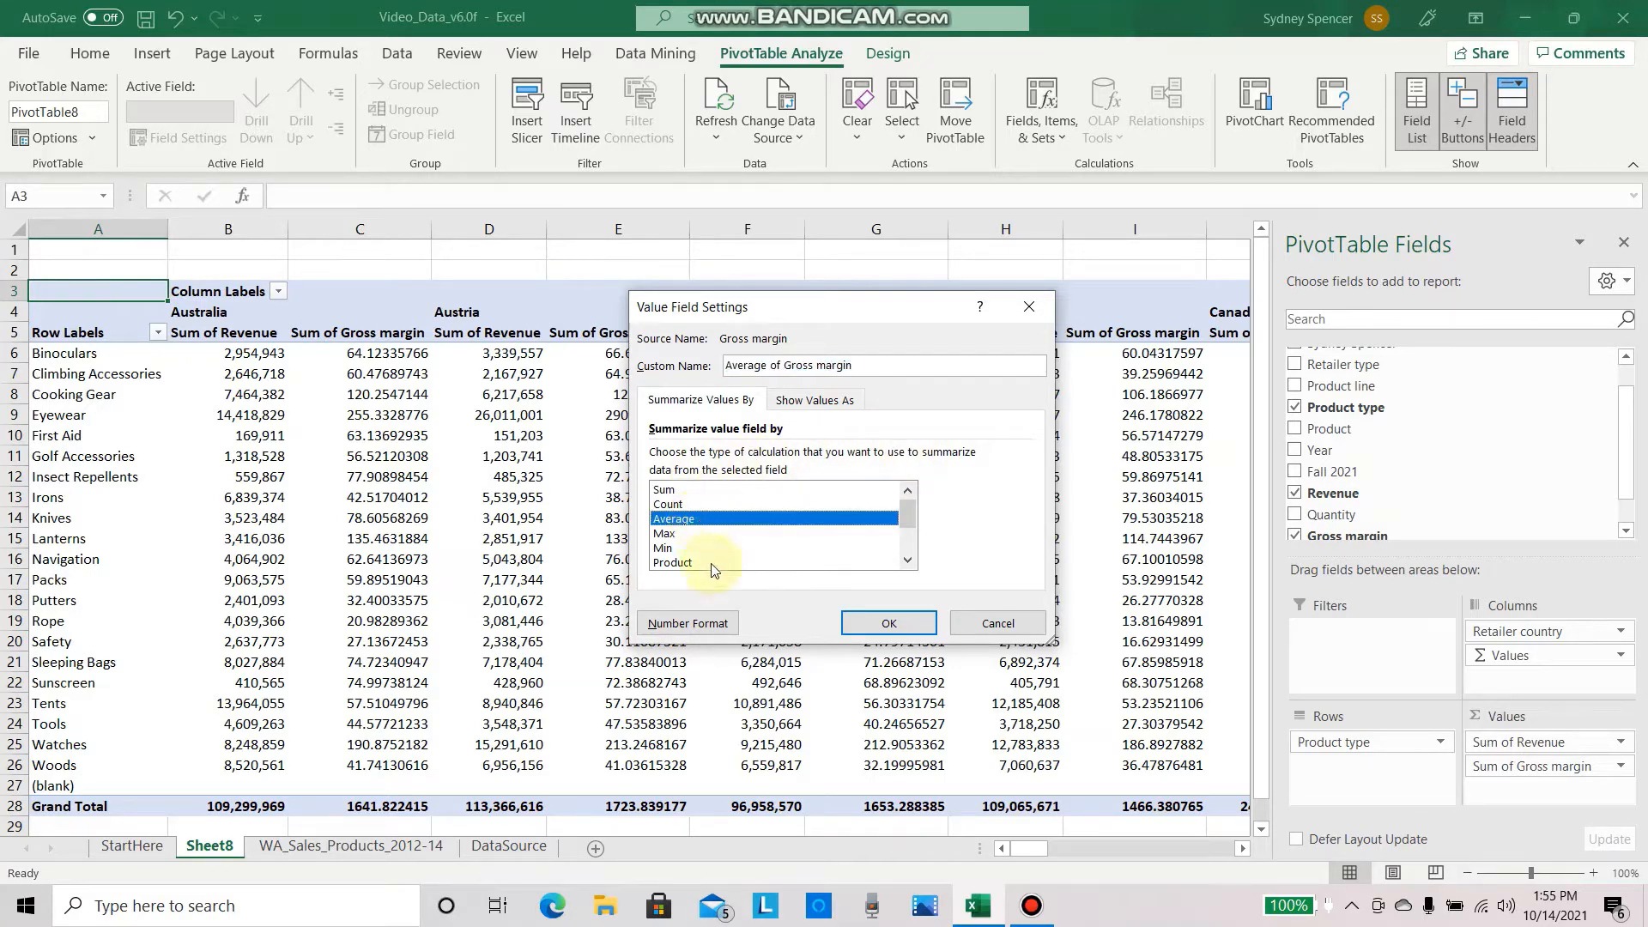
left_click(723, 621)
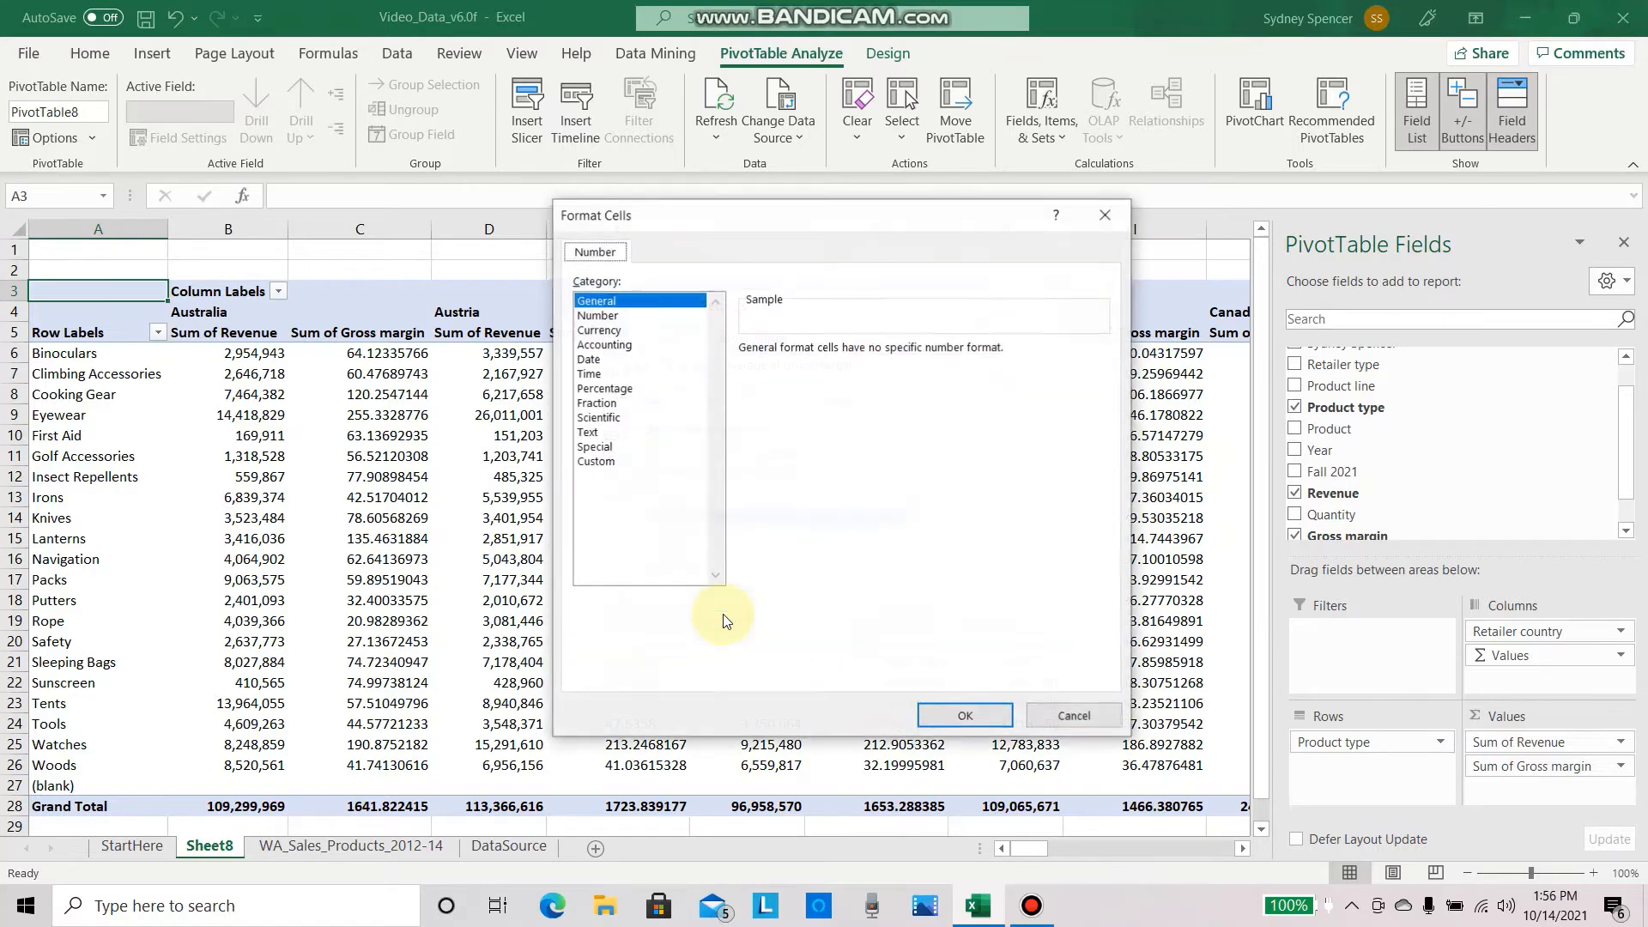
left_click(660, 317)
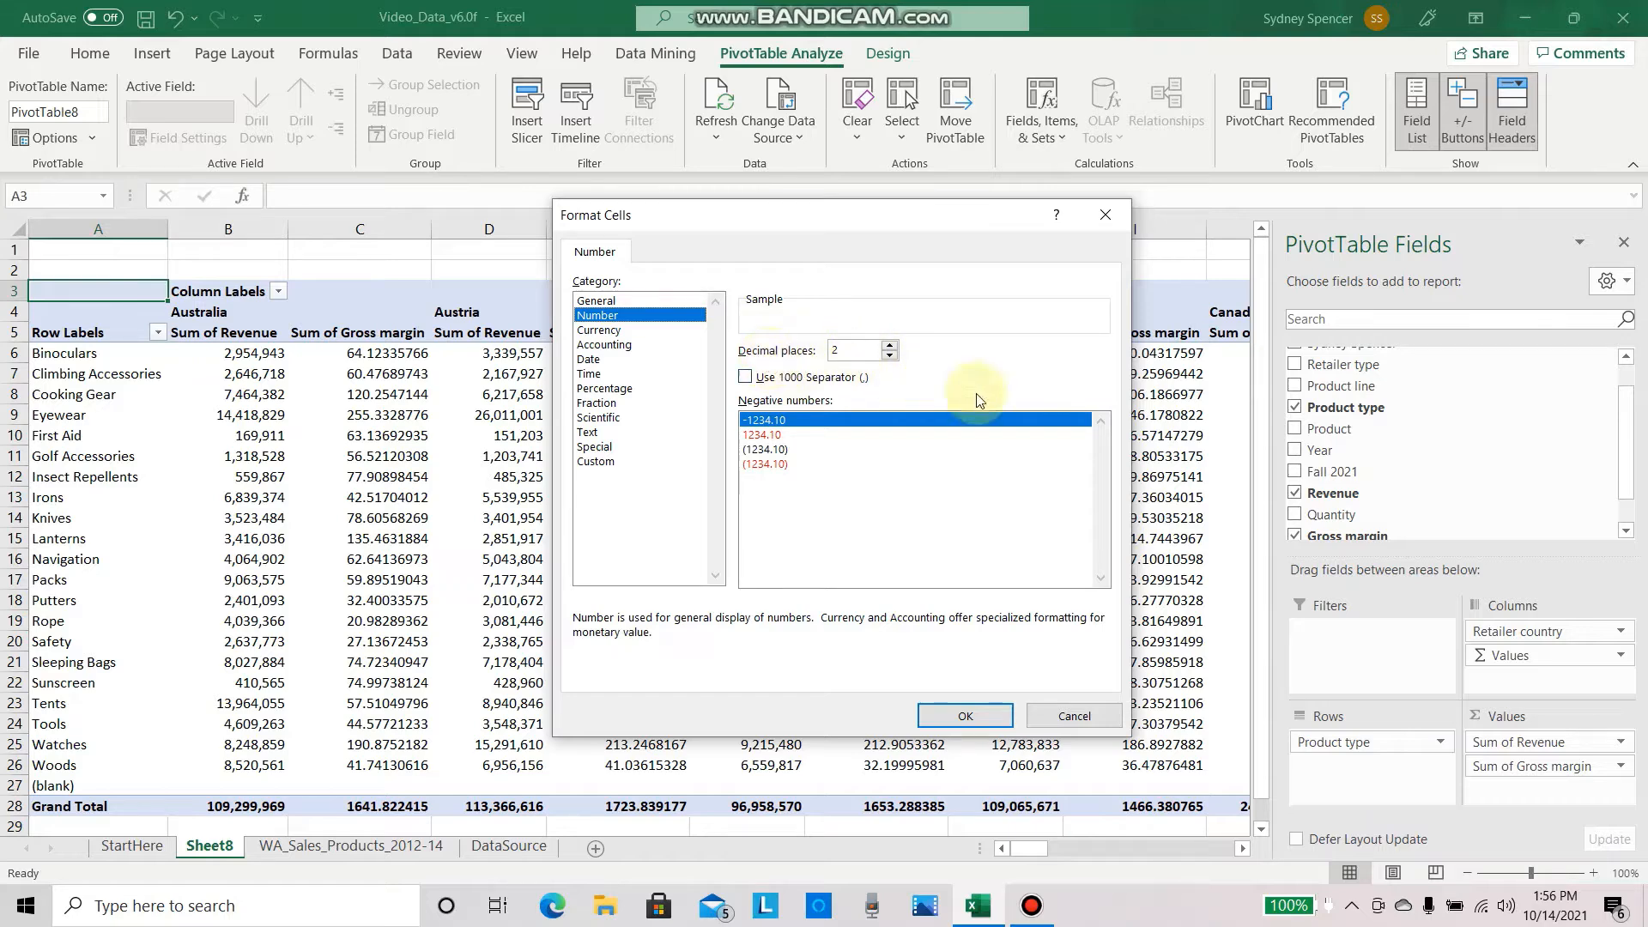
left_click(975, 717)
left_click(892, 618)
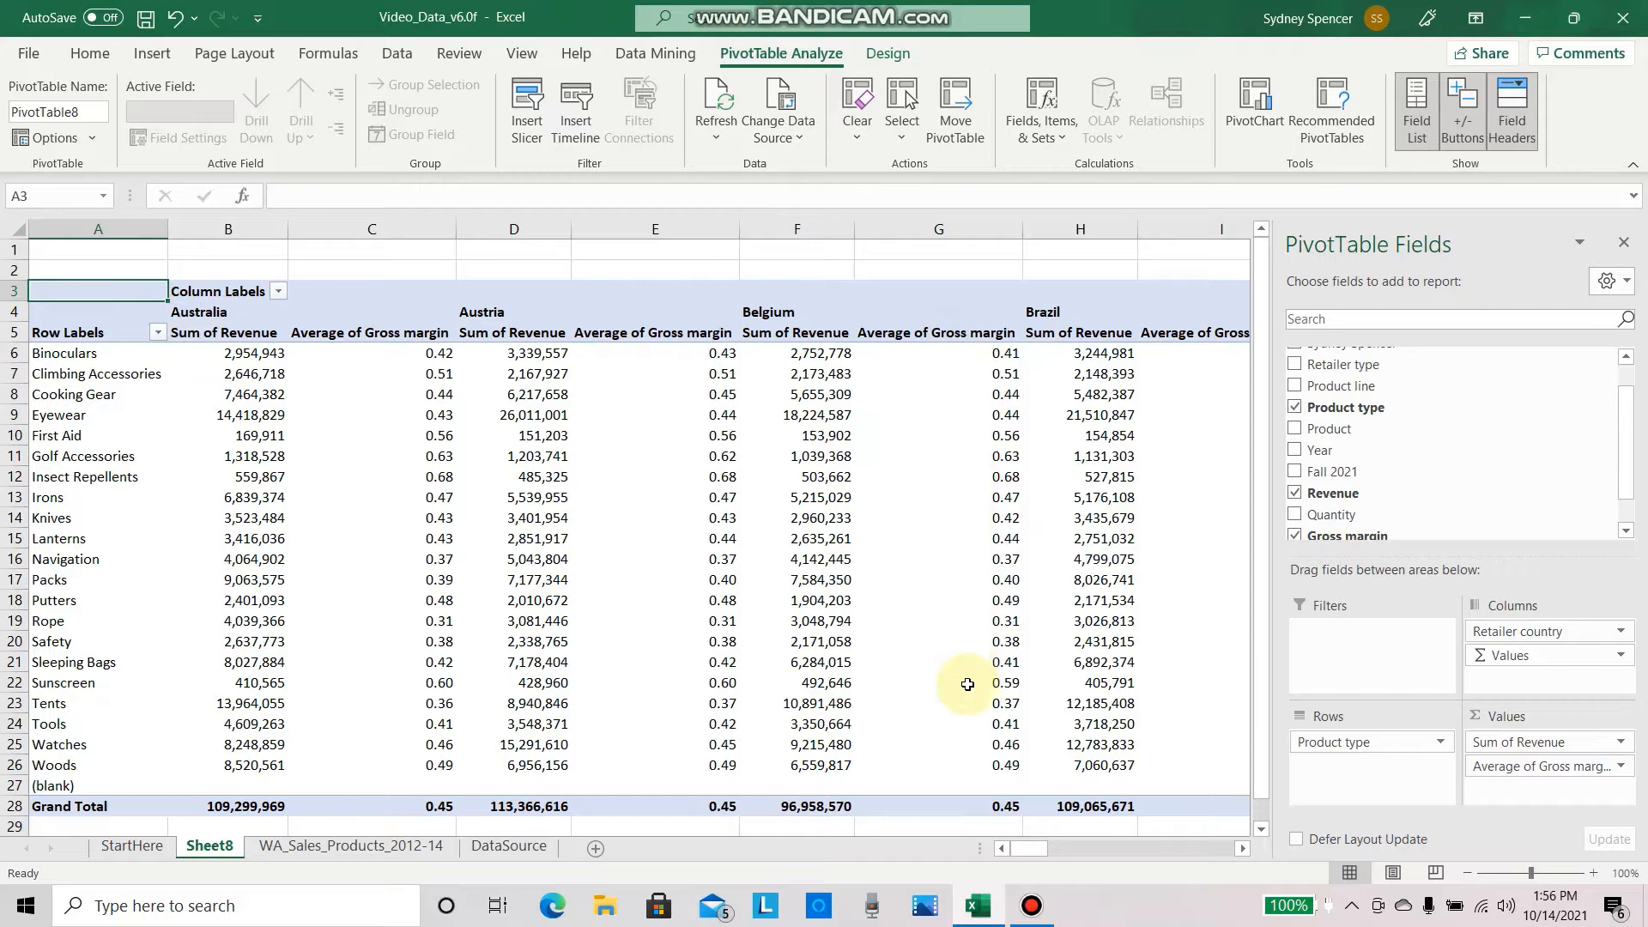
mouse_move(967, 684)
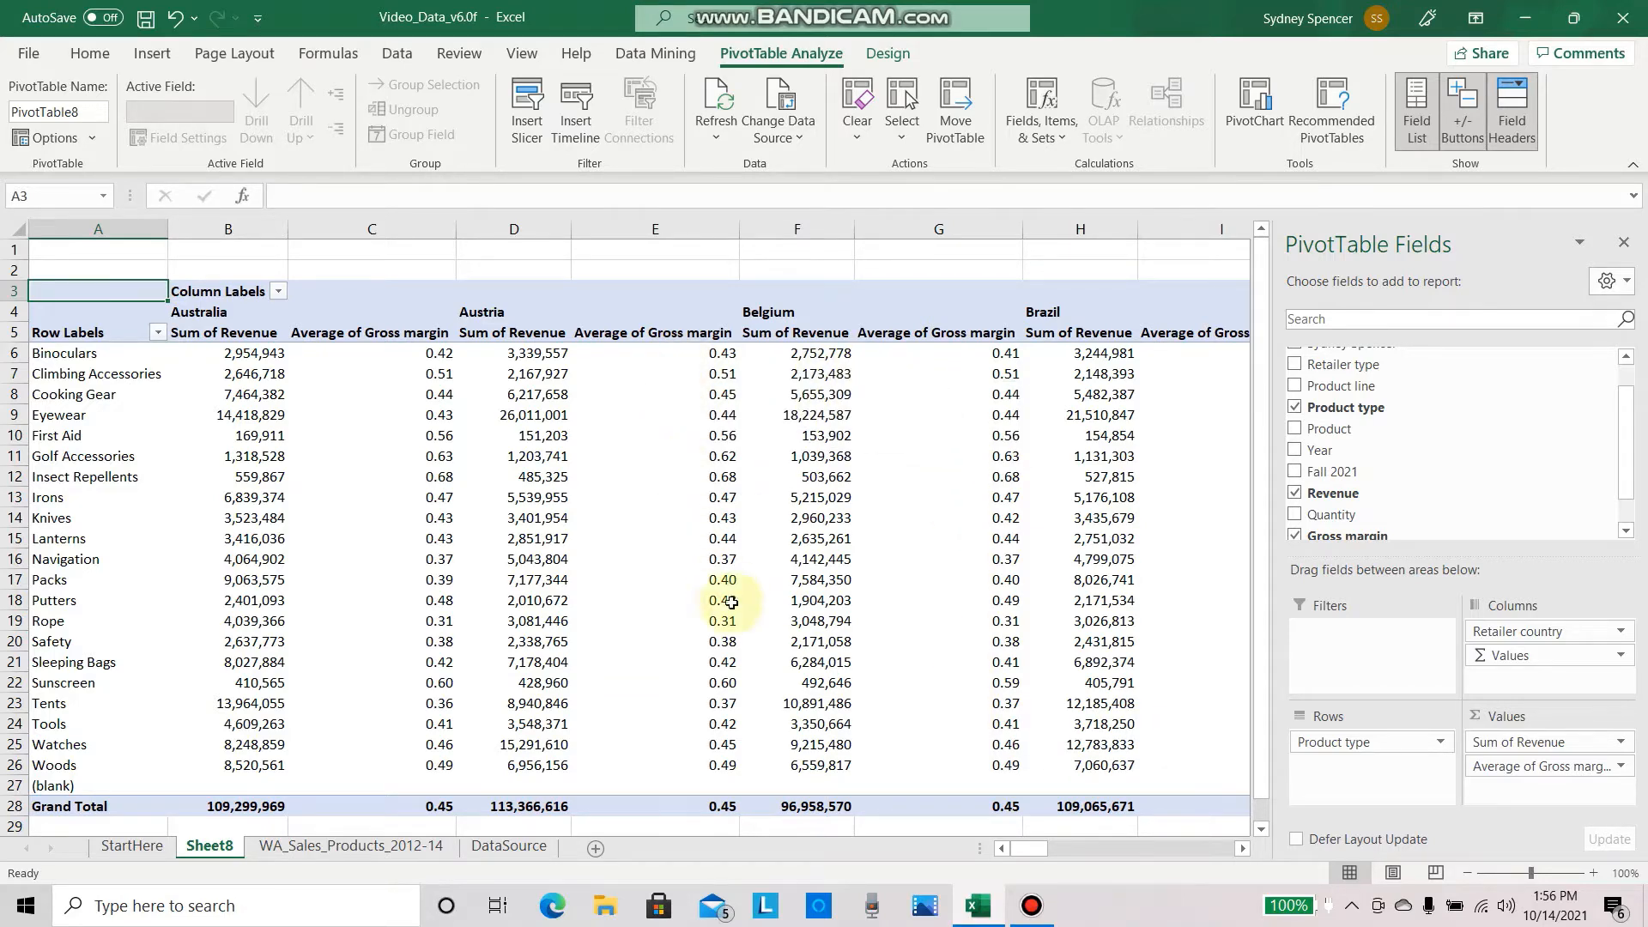
Step: Filter the PivotTable's column labels to show only Australia and Japan
mouse_move(746, 628)
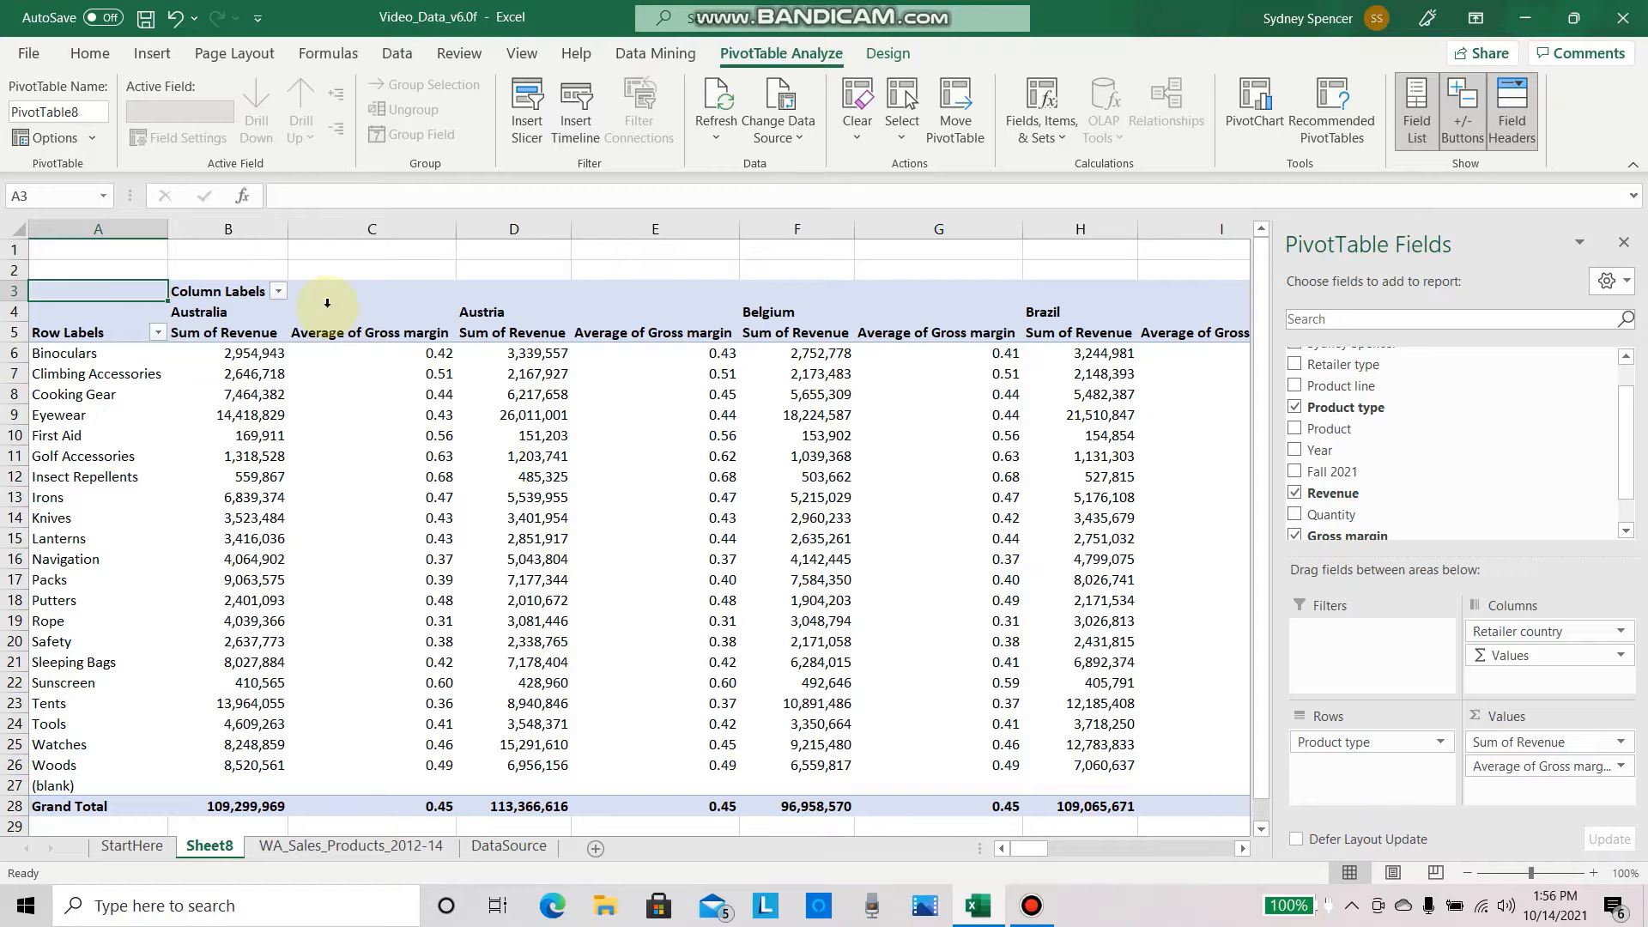
left_click(278, 291)
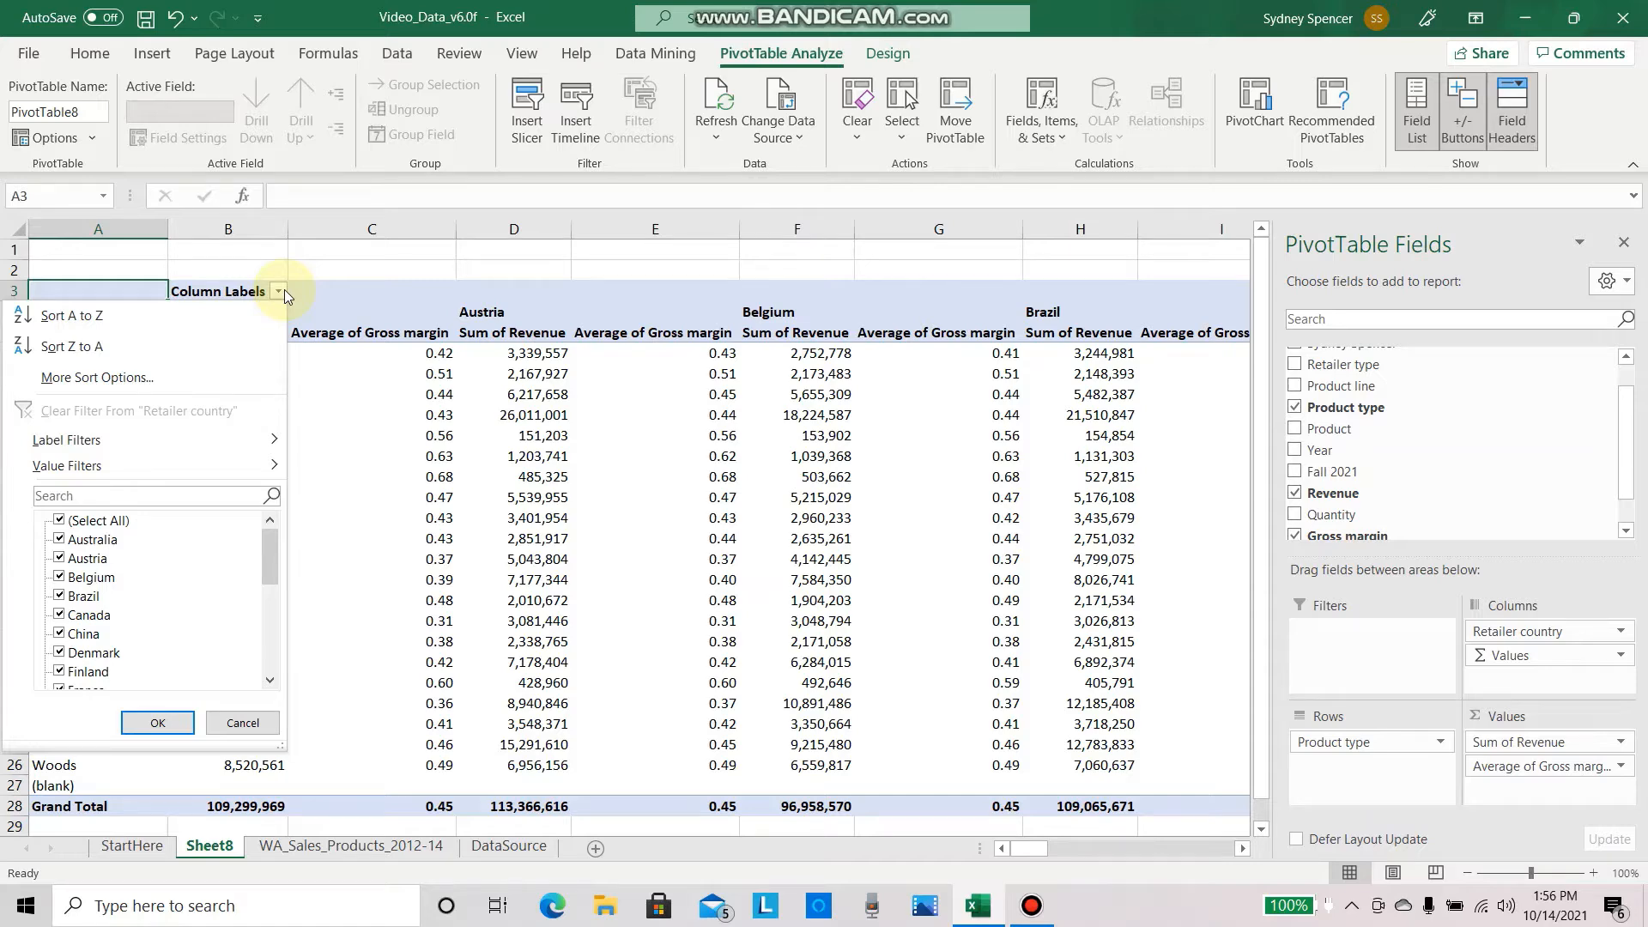
left_click(60, 520)
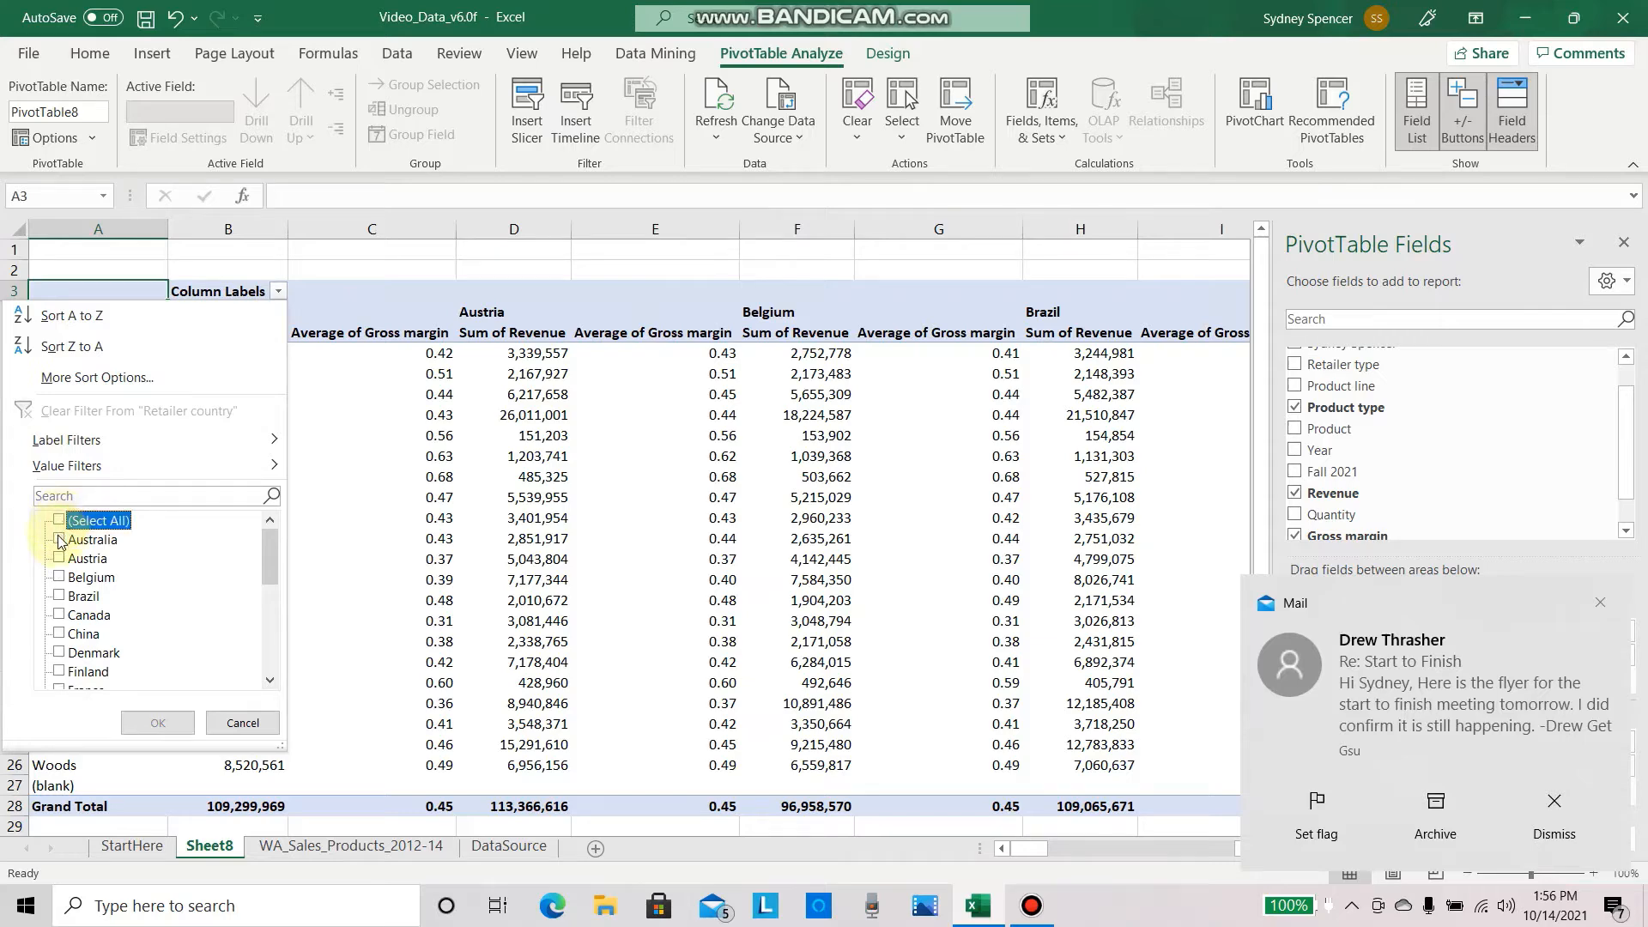
left_click(60, 539)
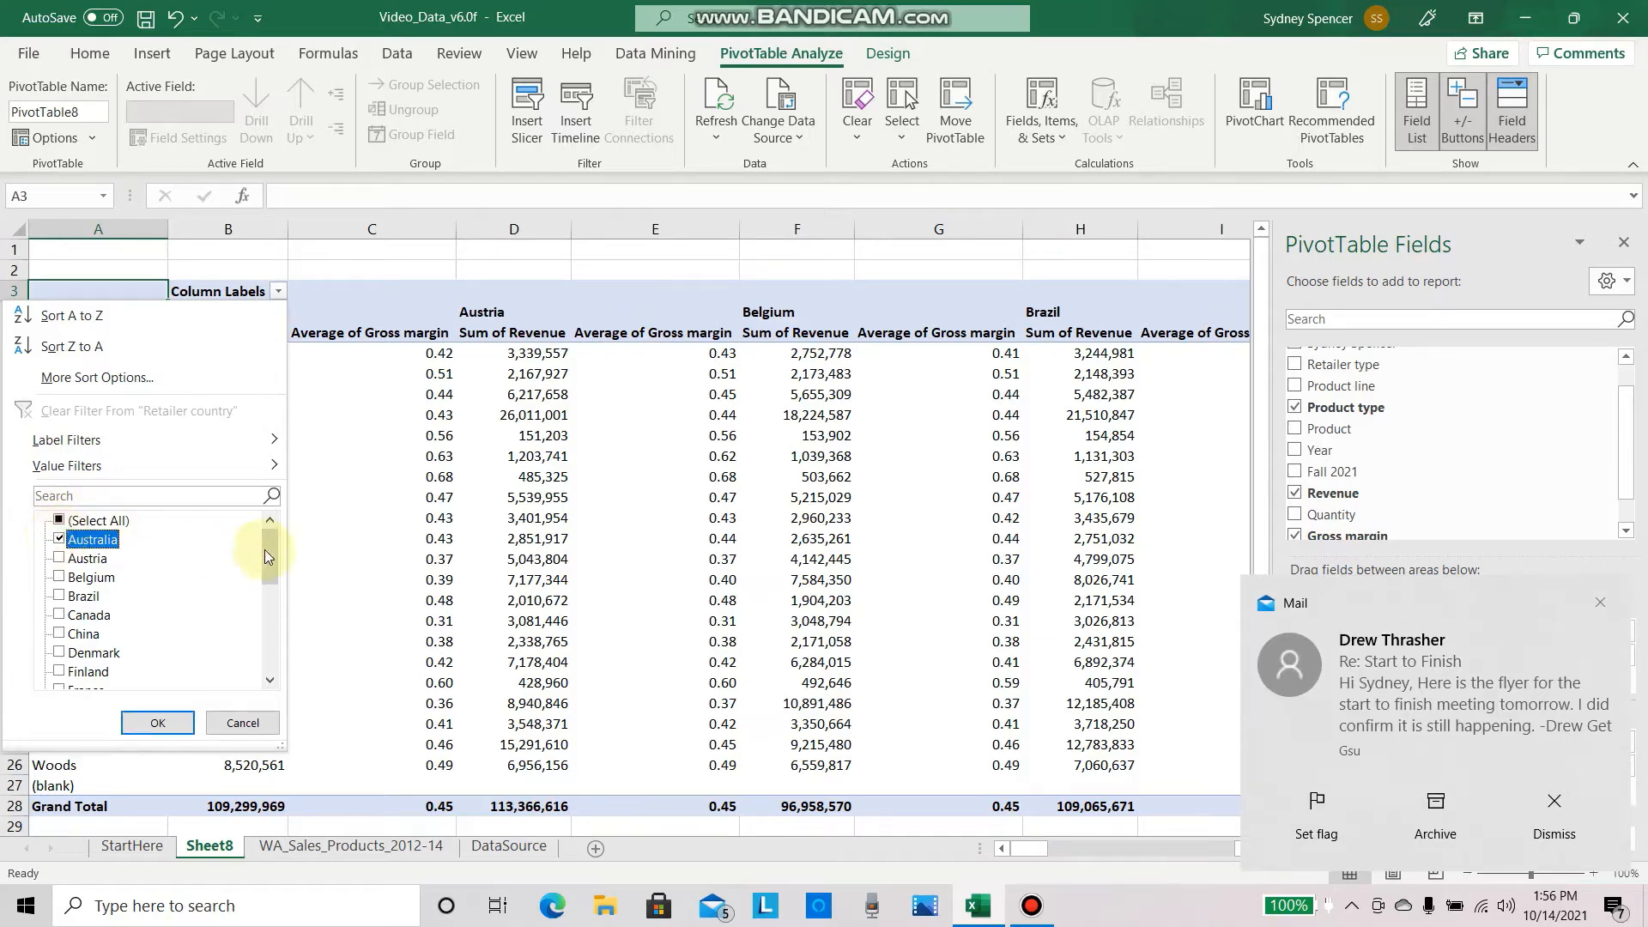
left_click_drag(268, 553, 270, 604)
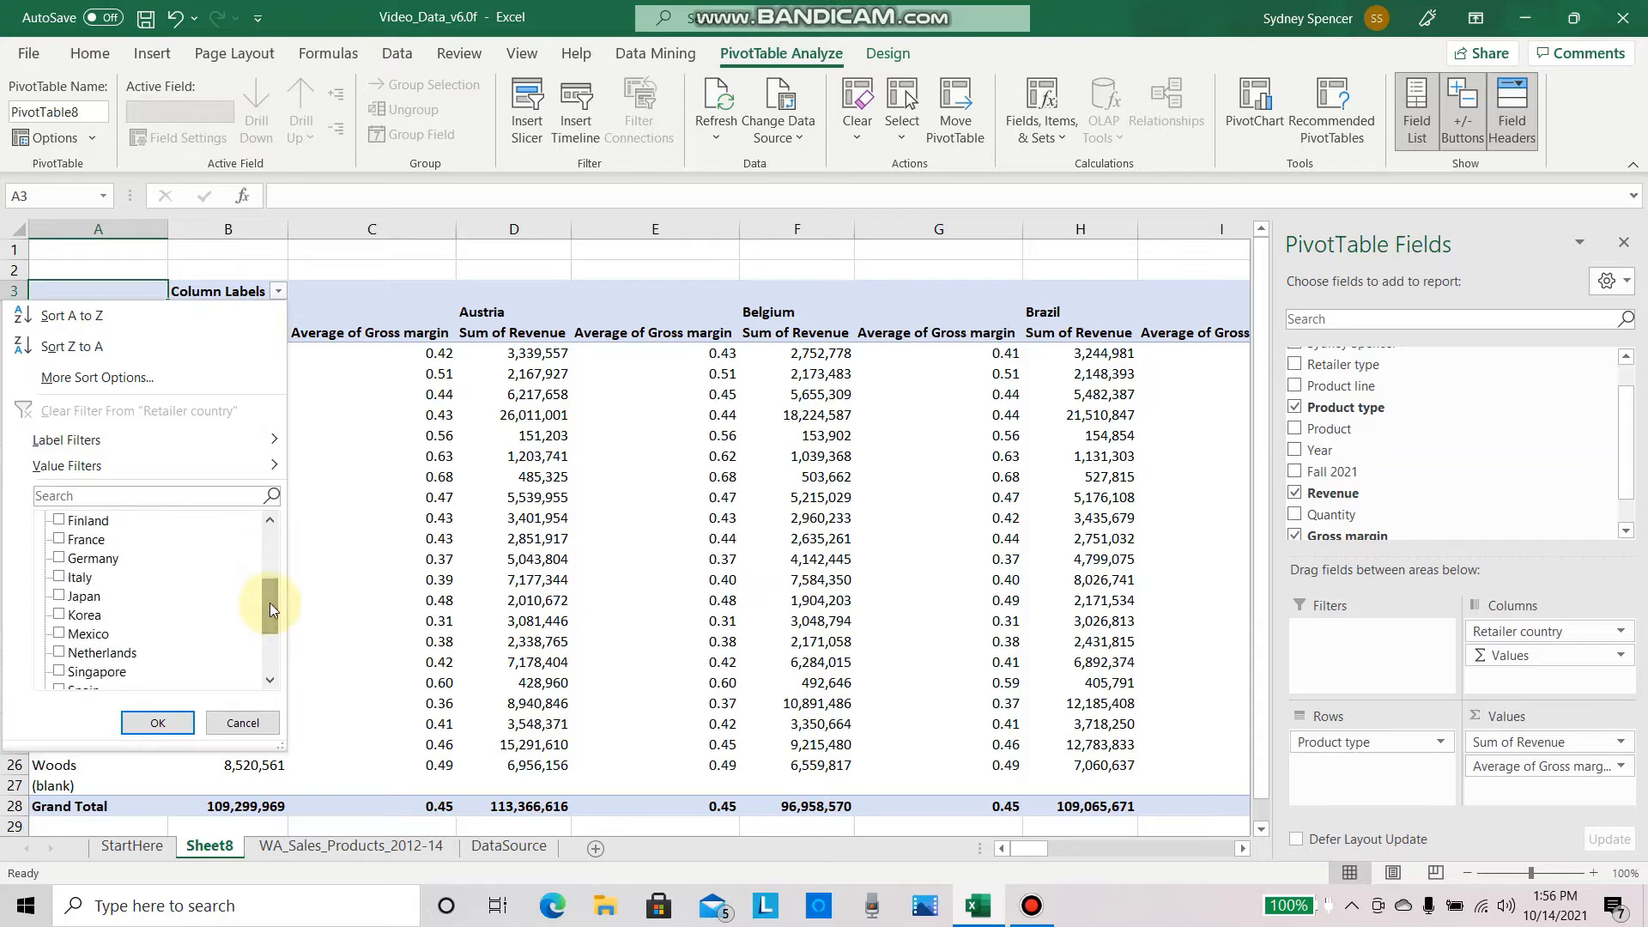
left_click(60, 595)
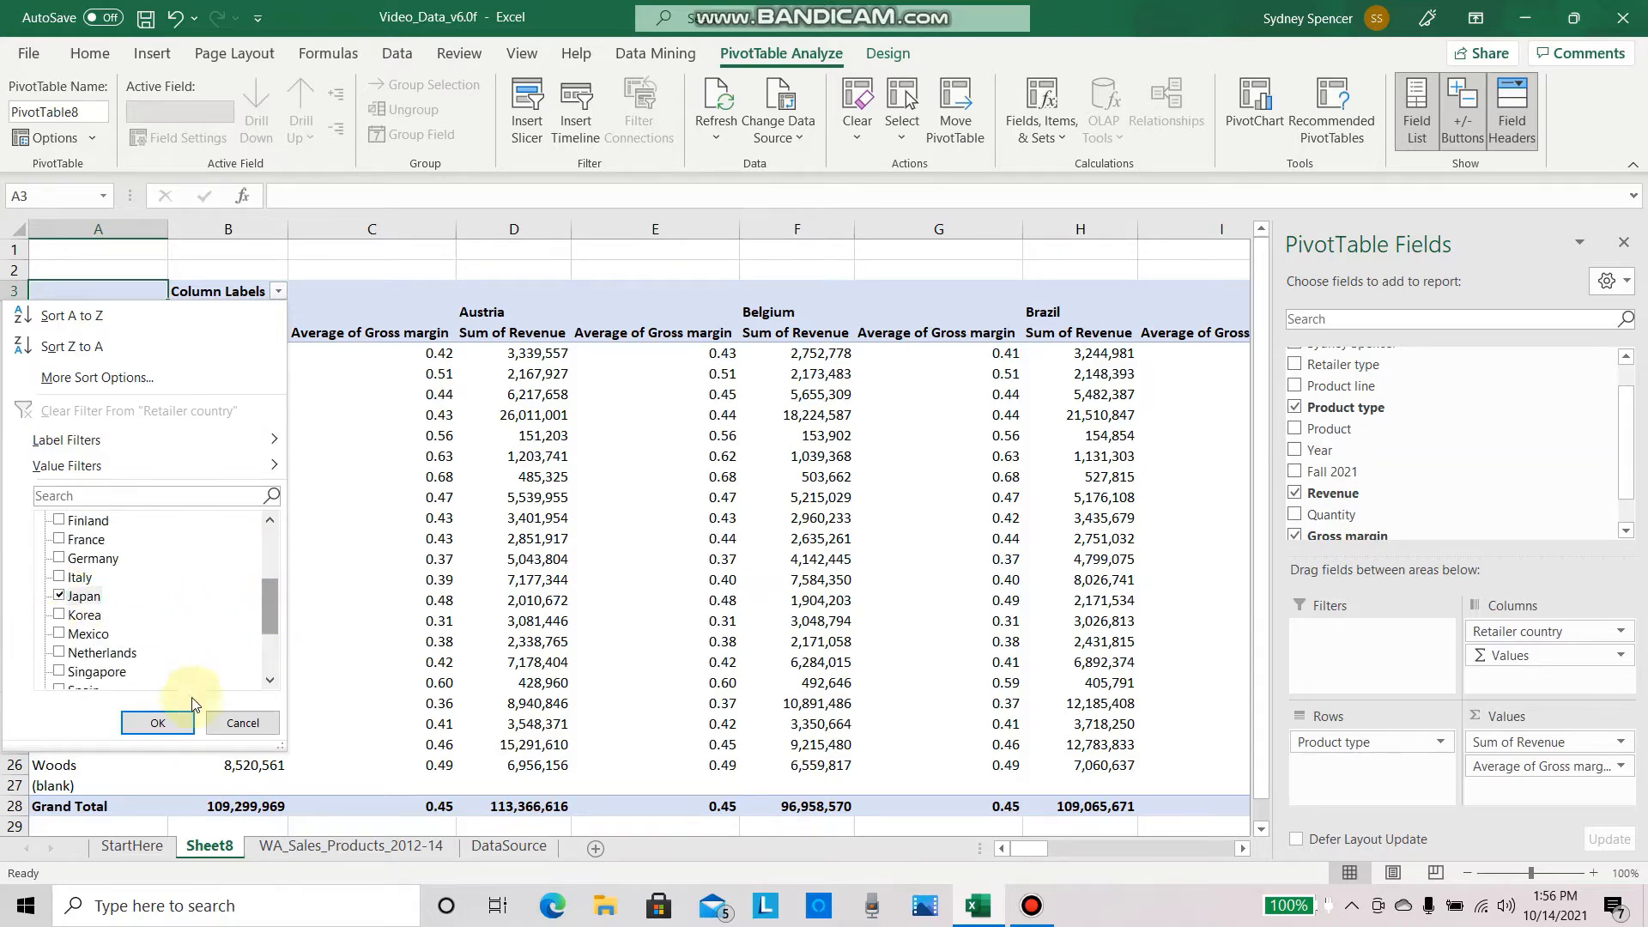
left_click(165, 720)
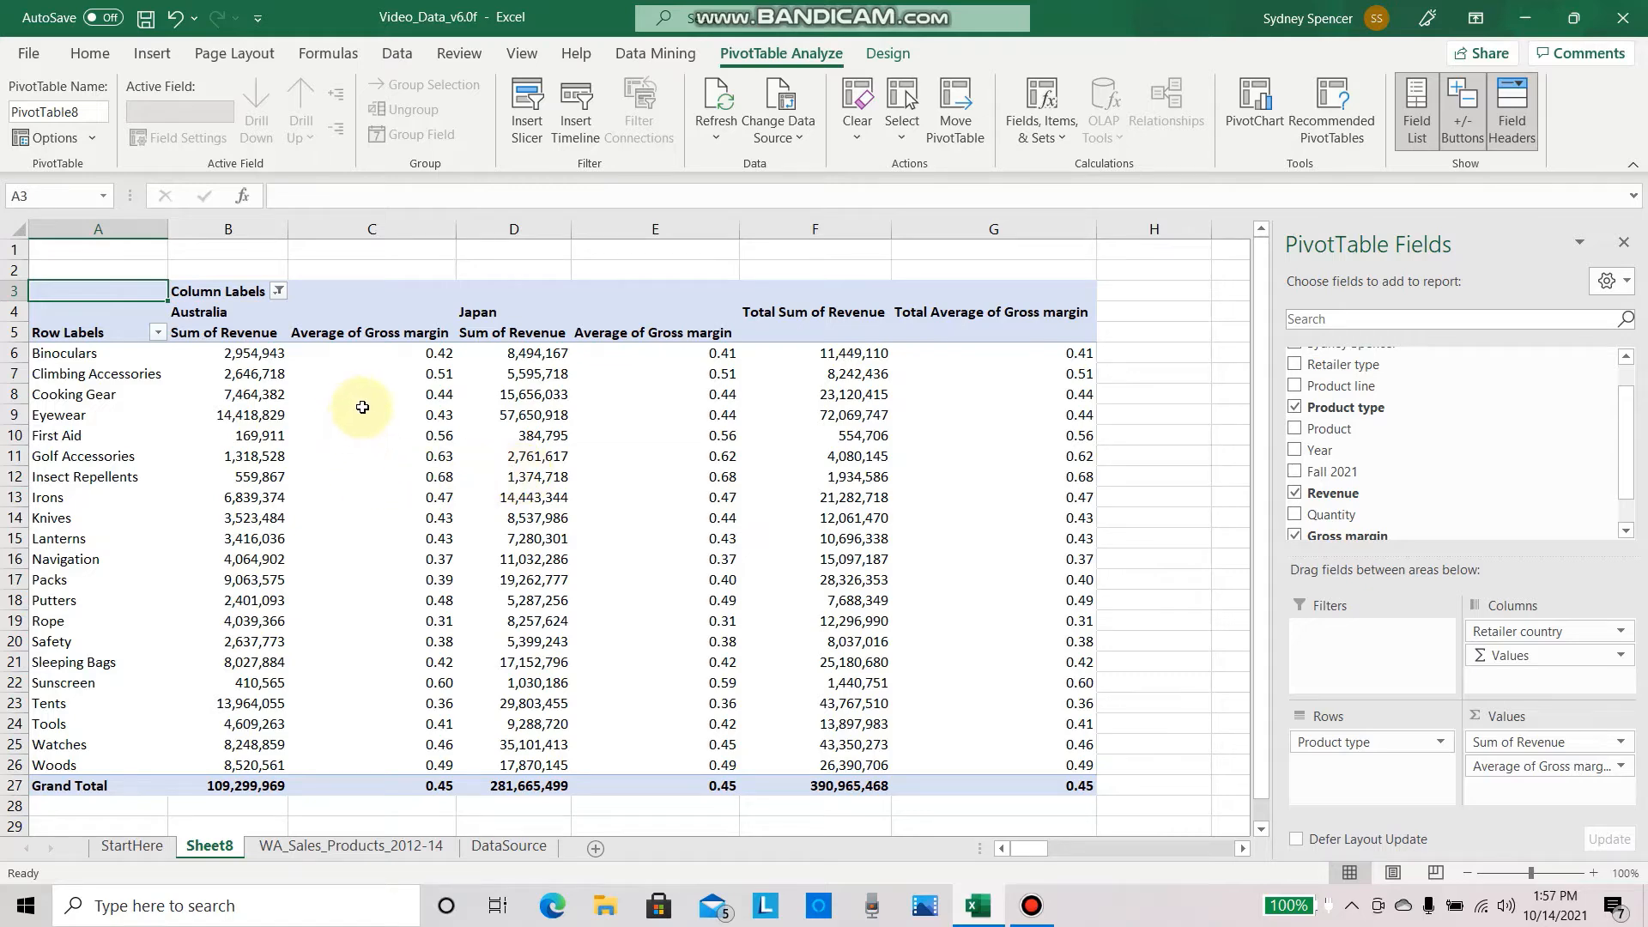
mouse_move(362, 407)
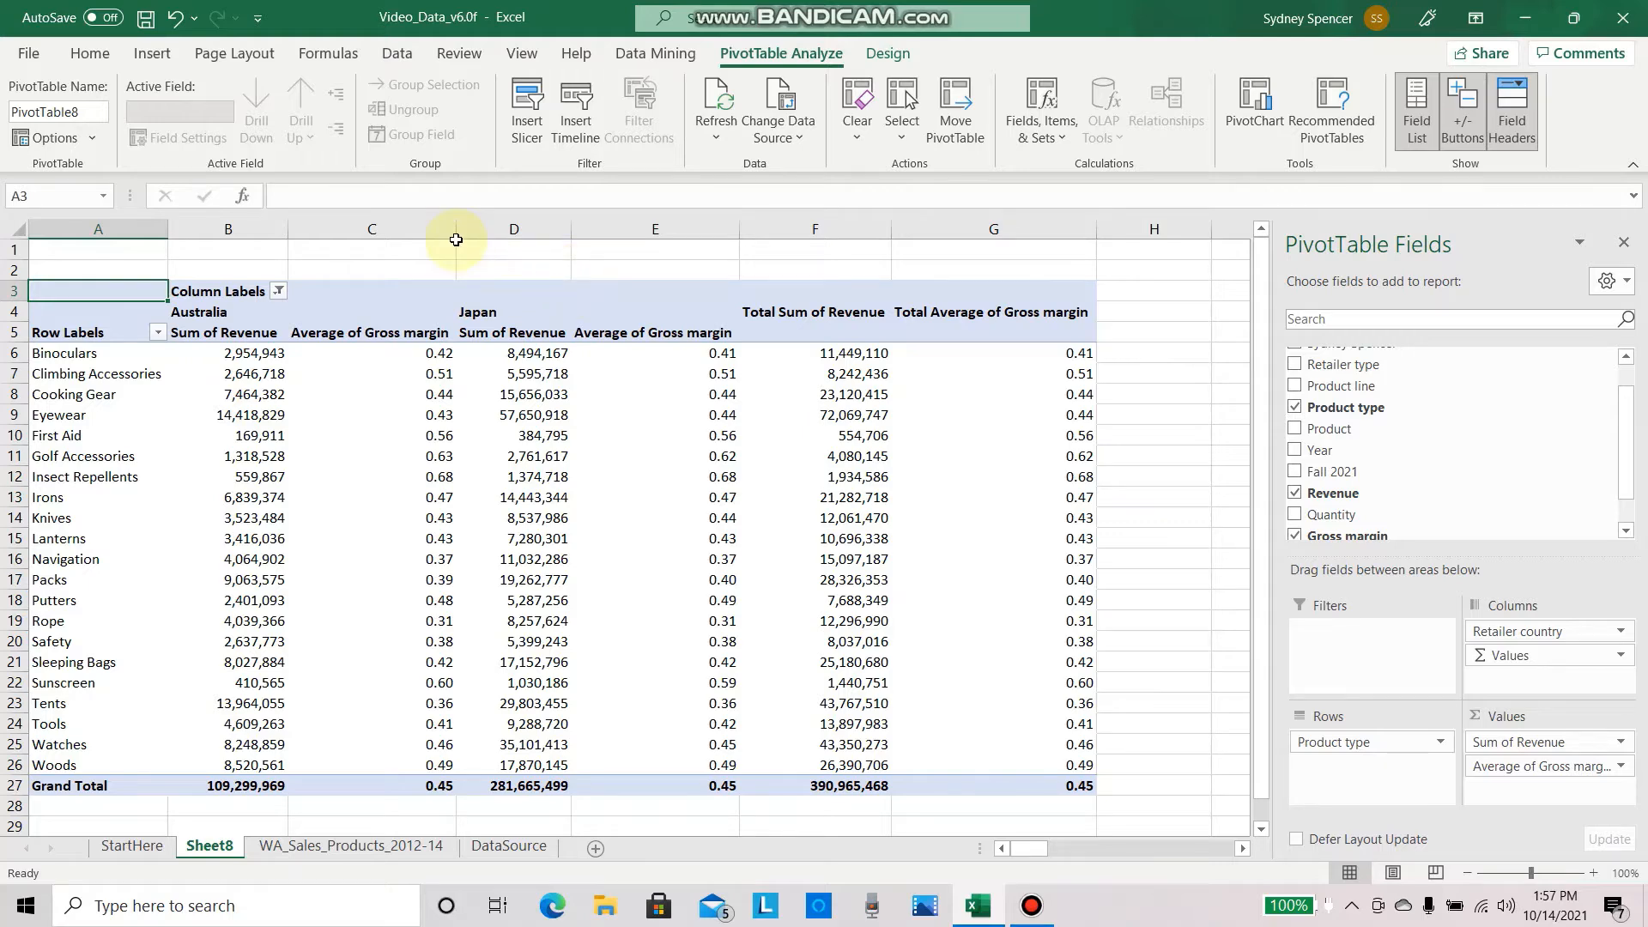
Step: Start a custom combo chart from the PivotTable and assign the Australia and Japan Sum of Revenue series to the secondary axis
left_click(154, 54)
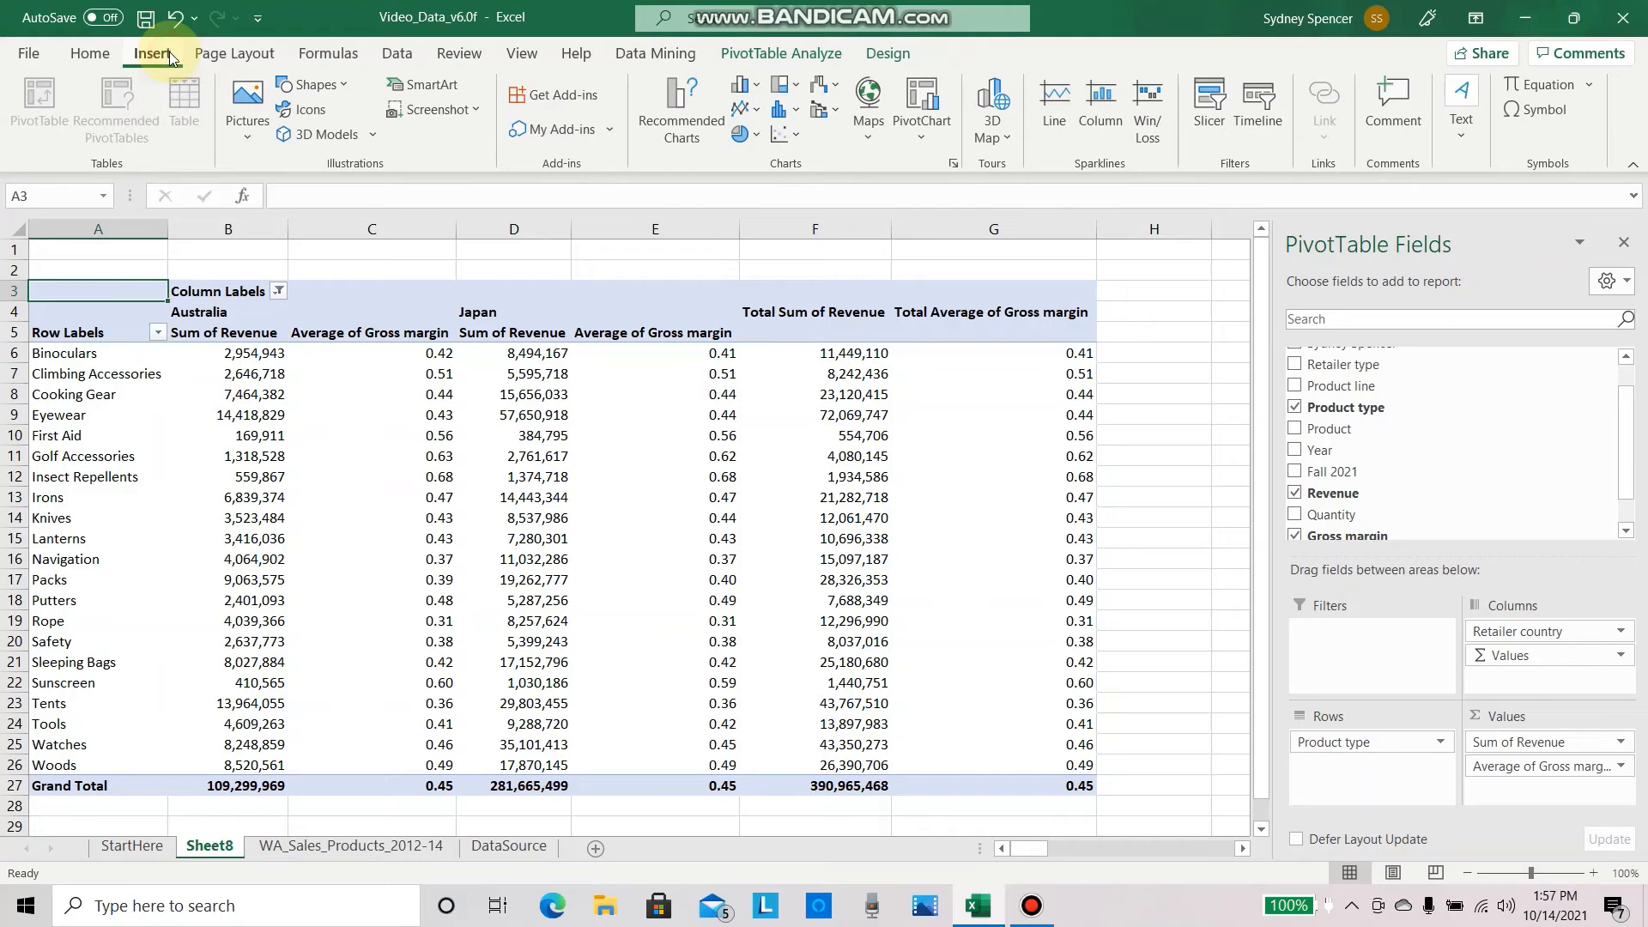
left_click(832, 111)
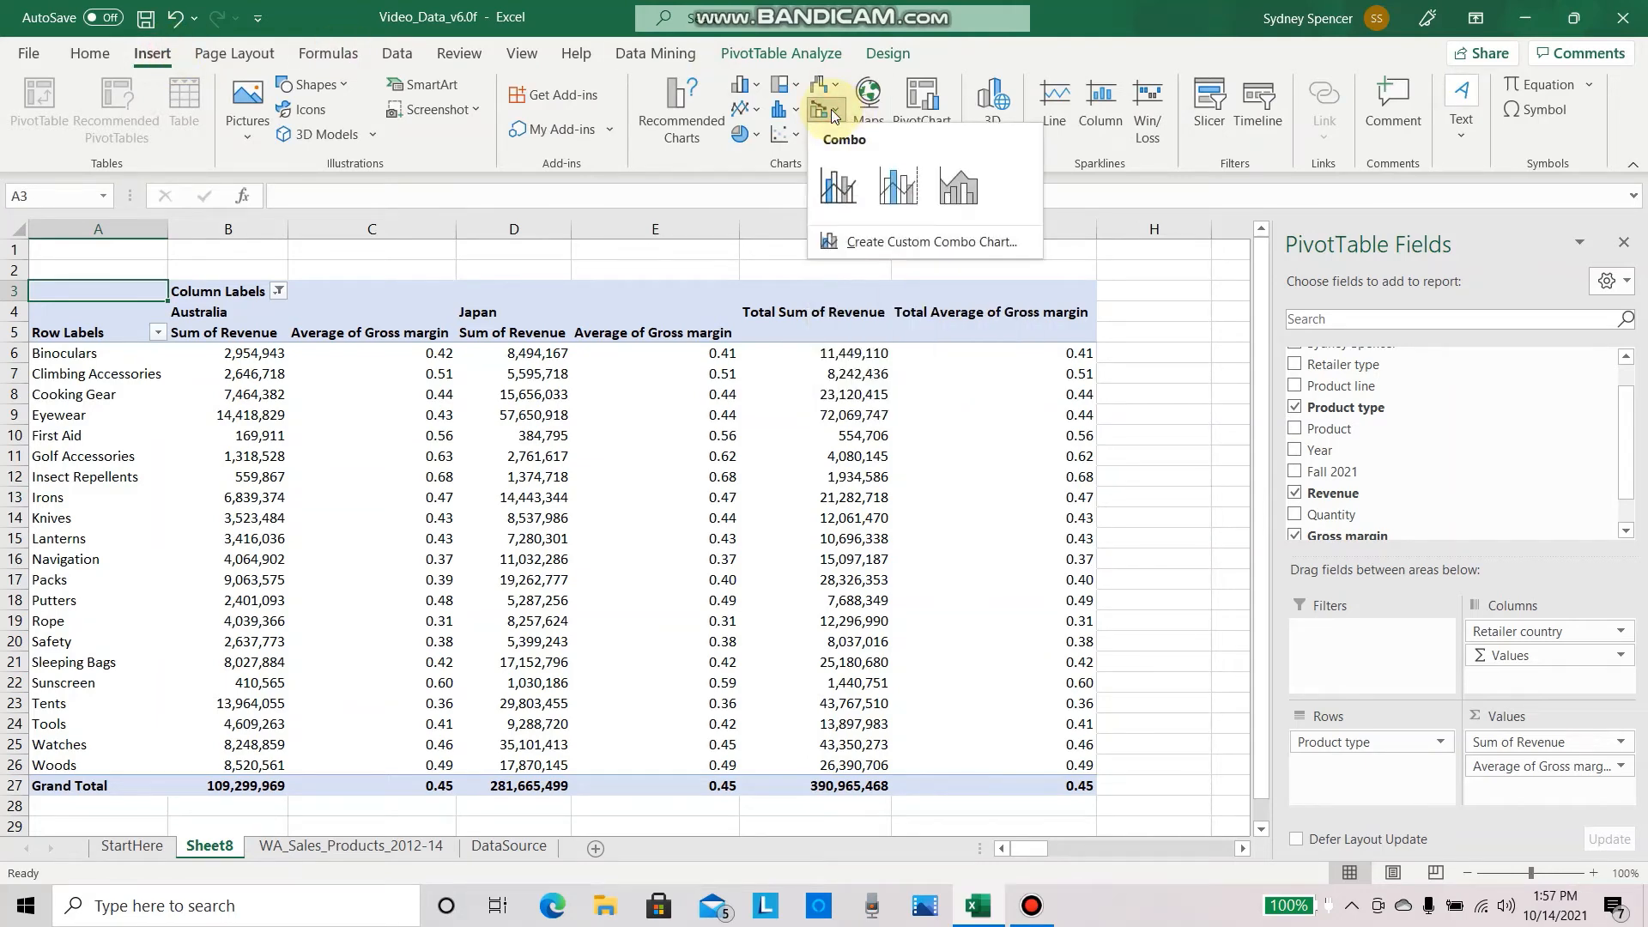
left_click(883, 243)
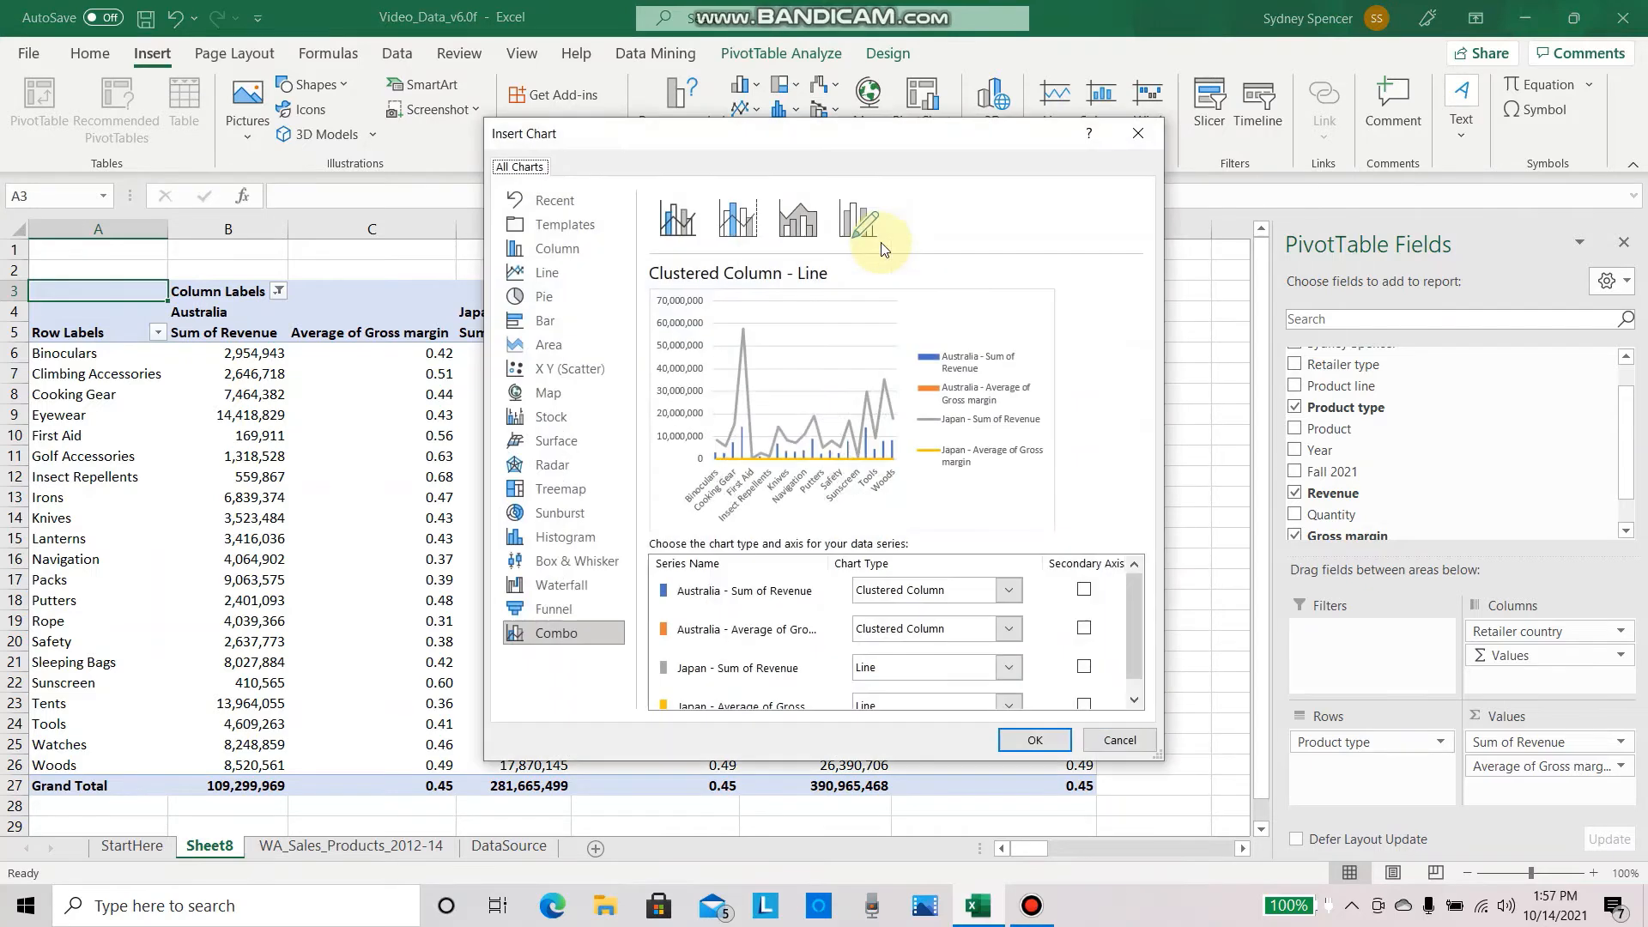
mouse_move(1135, 587)
left_mouse_down()
mouse_move(1137, 608)
mouse_move(1132, 575)
left_mouse_up()
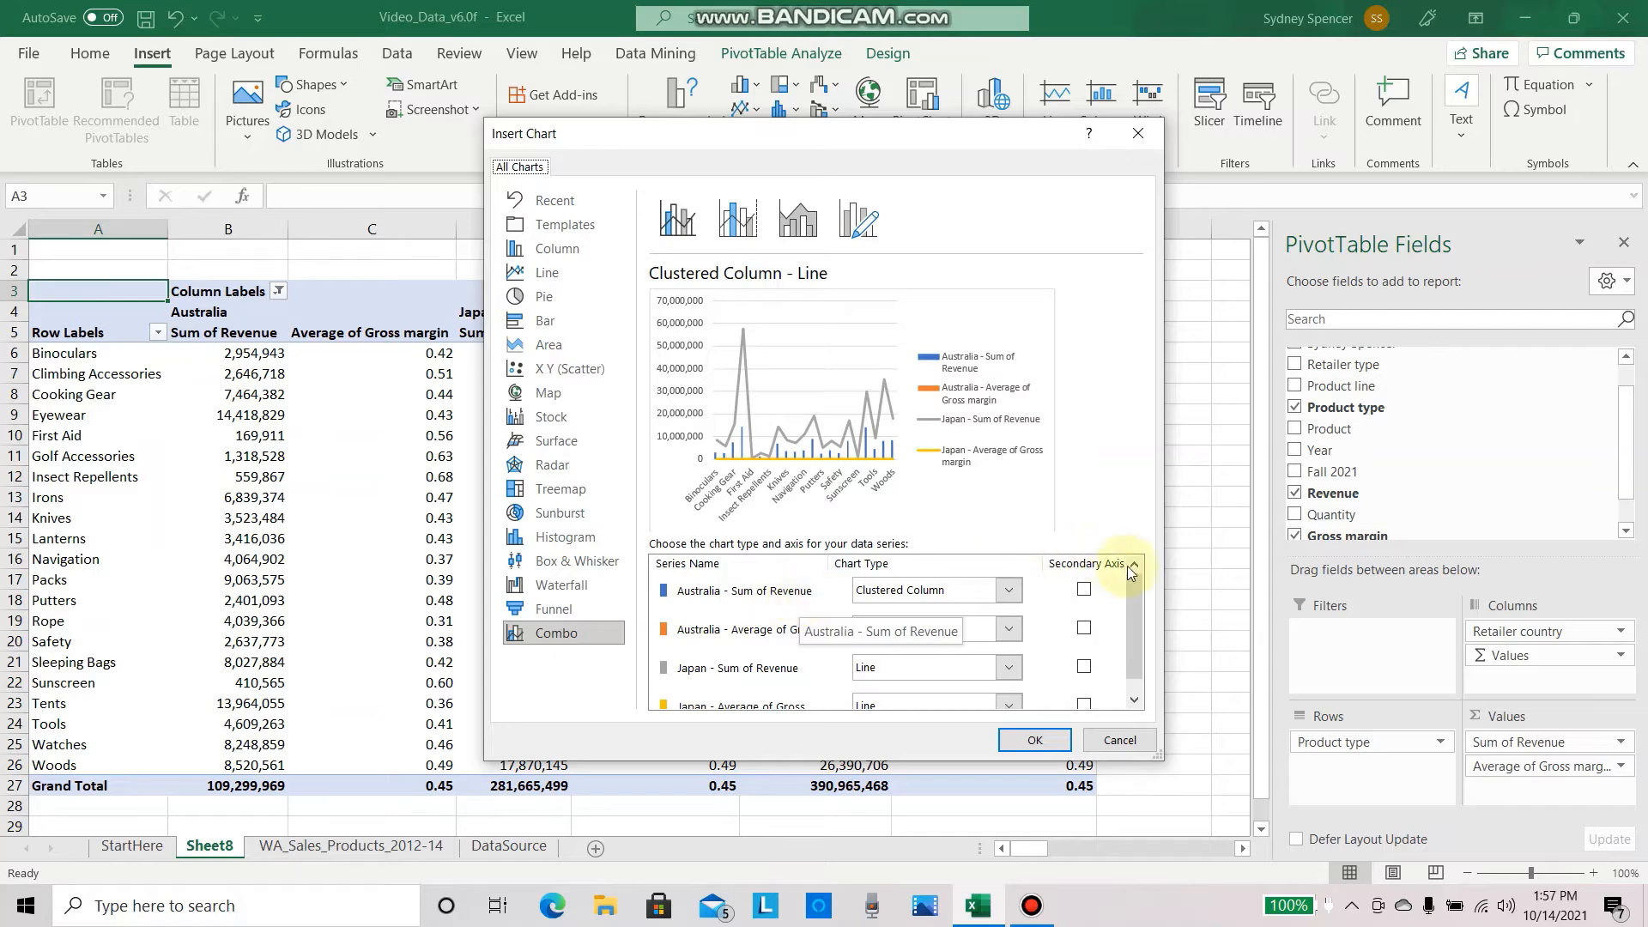
left_click(1083, 589)
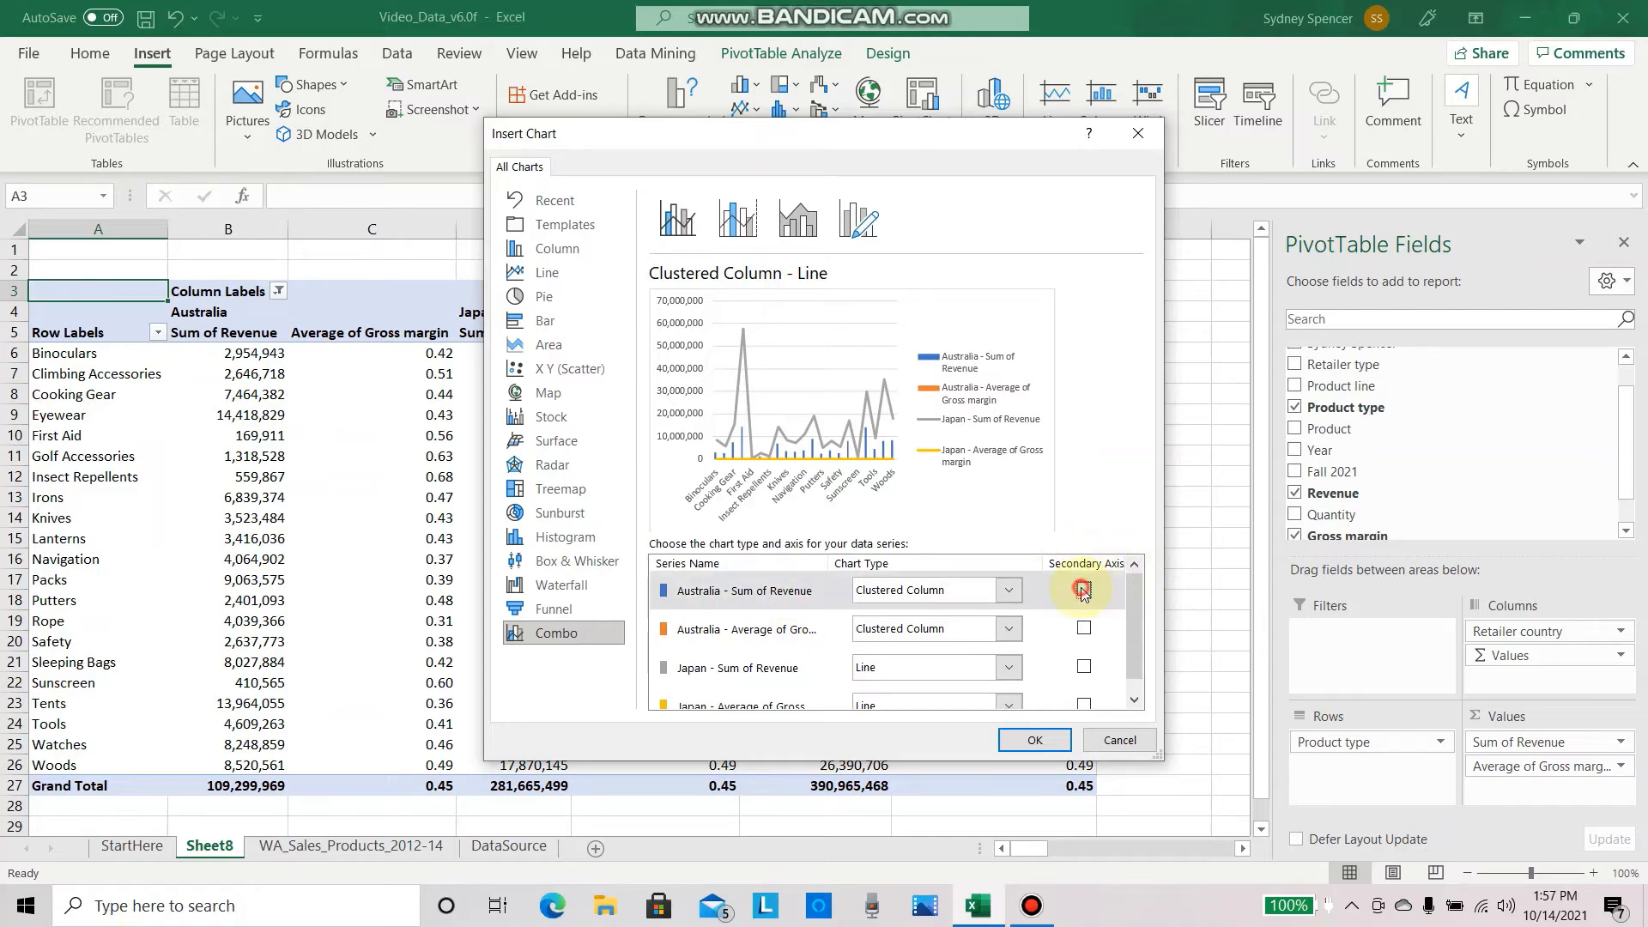
scroll(1131, 631, "down", 1)
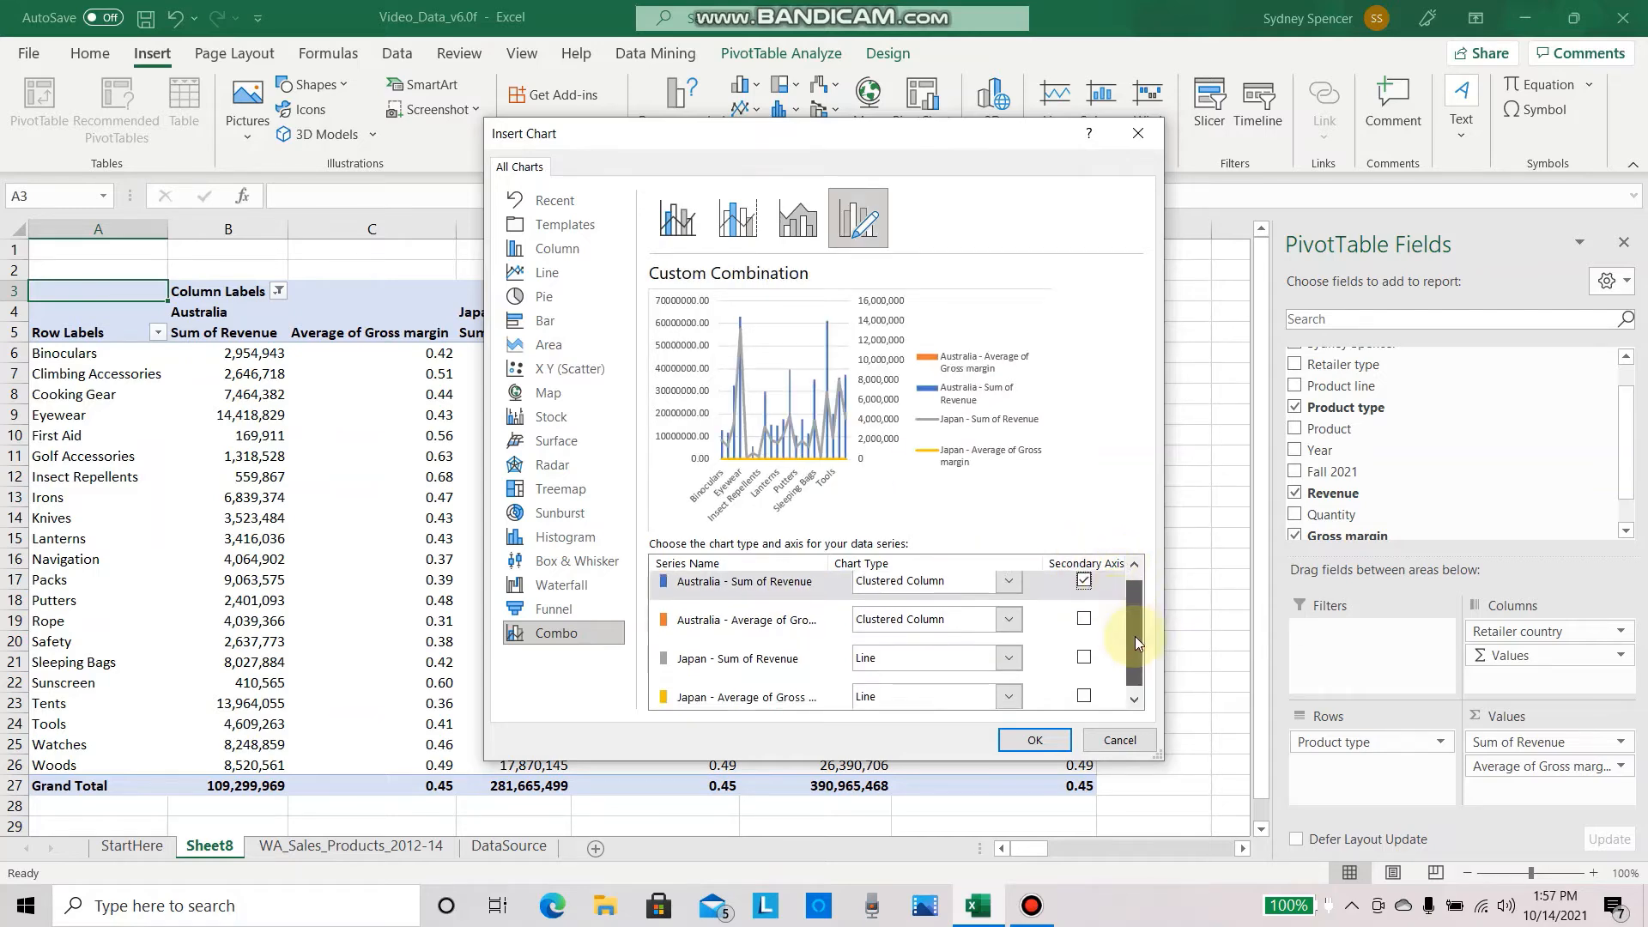
left_click(1084, 651)
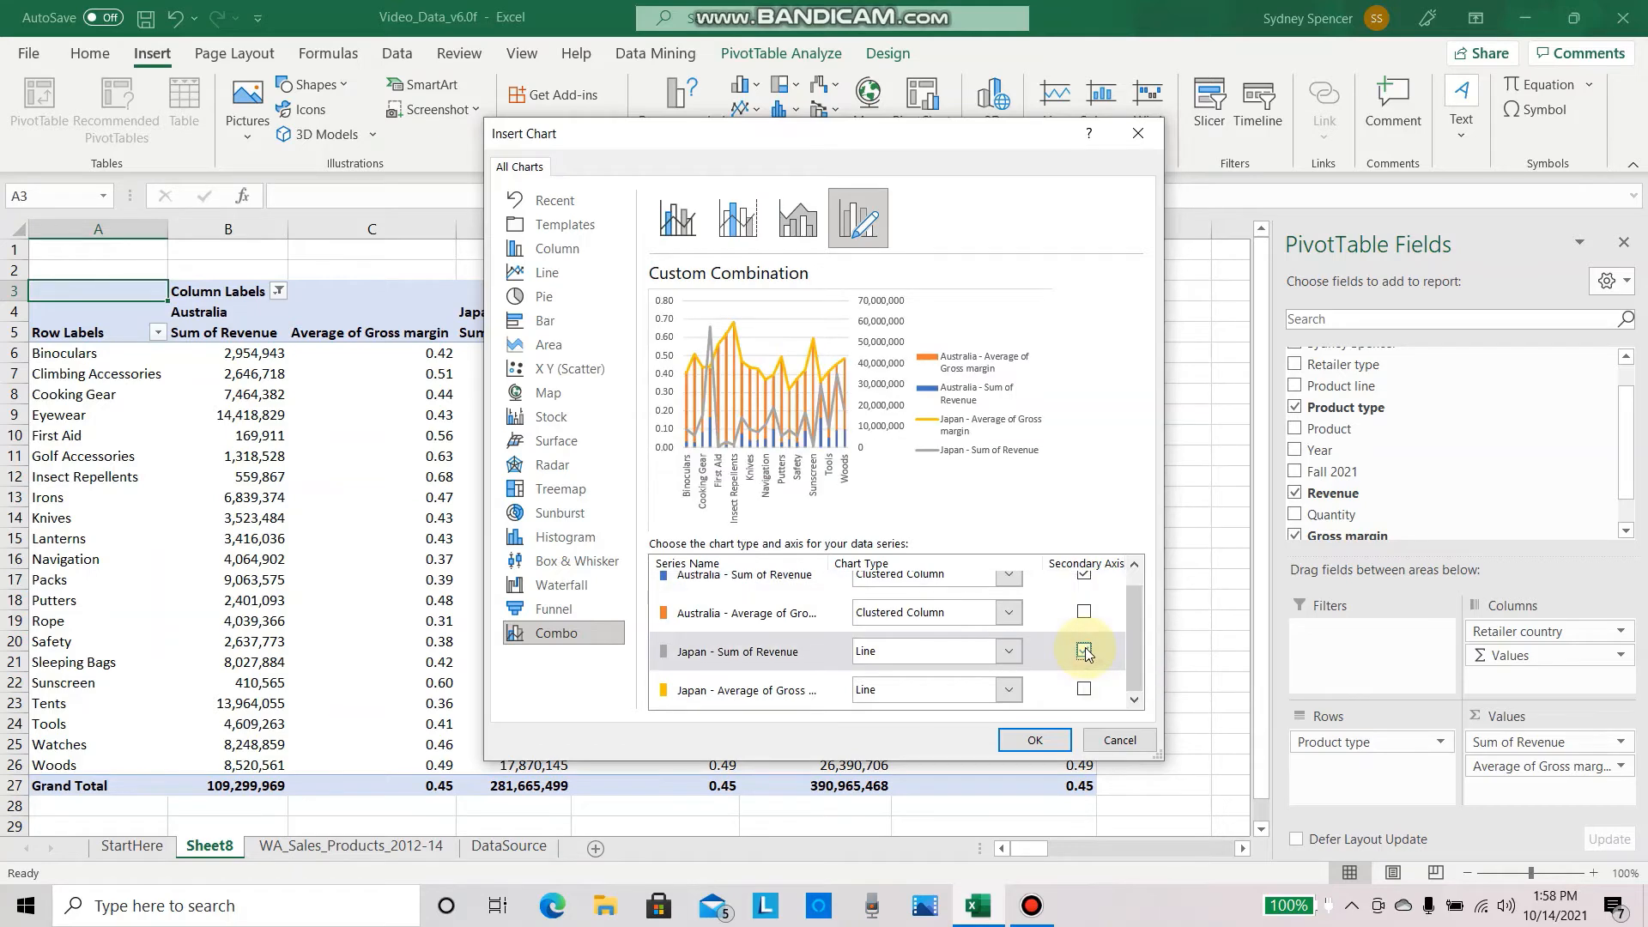
Step: Set the Australia Sum of Revenue series to Area and the Japan Sum of Revenue series to Line with Markers
left_click_drag(1130, 633, 1140, 574)
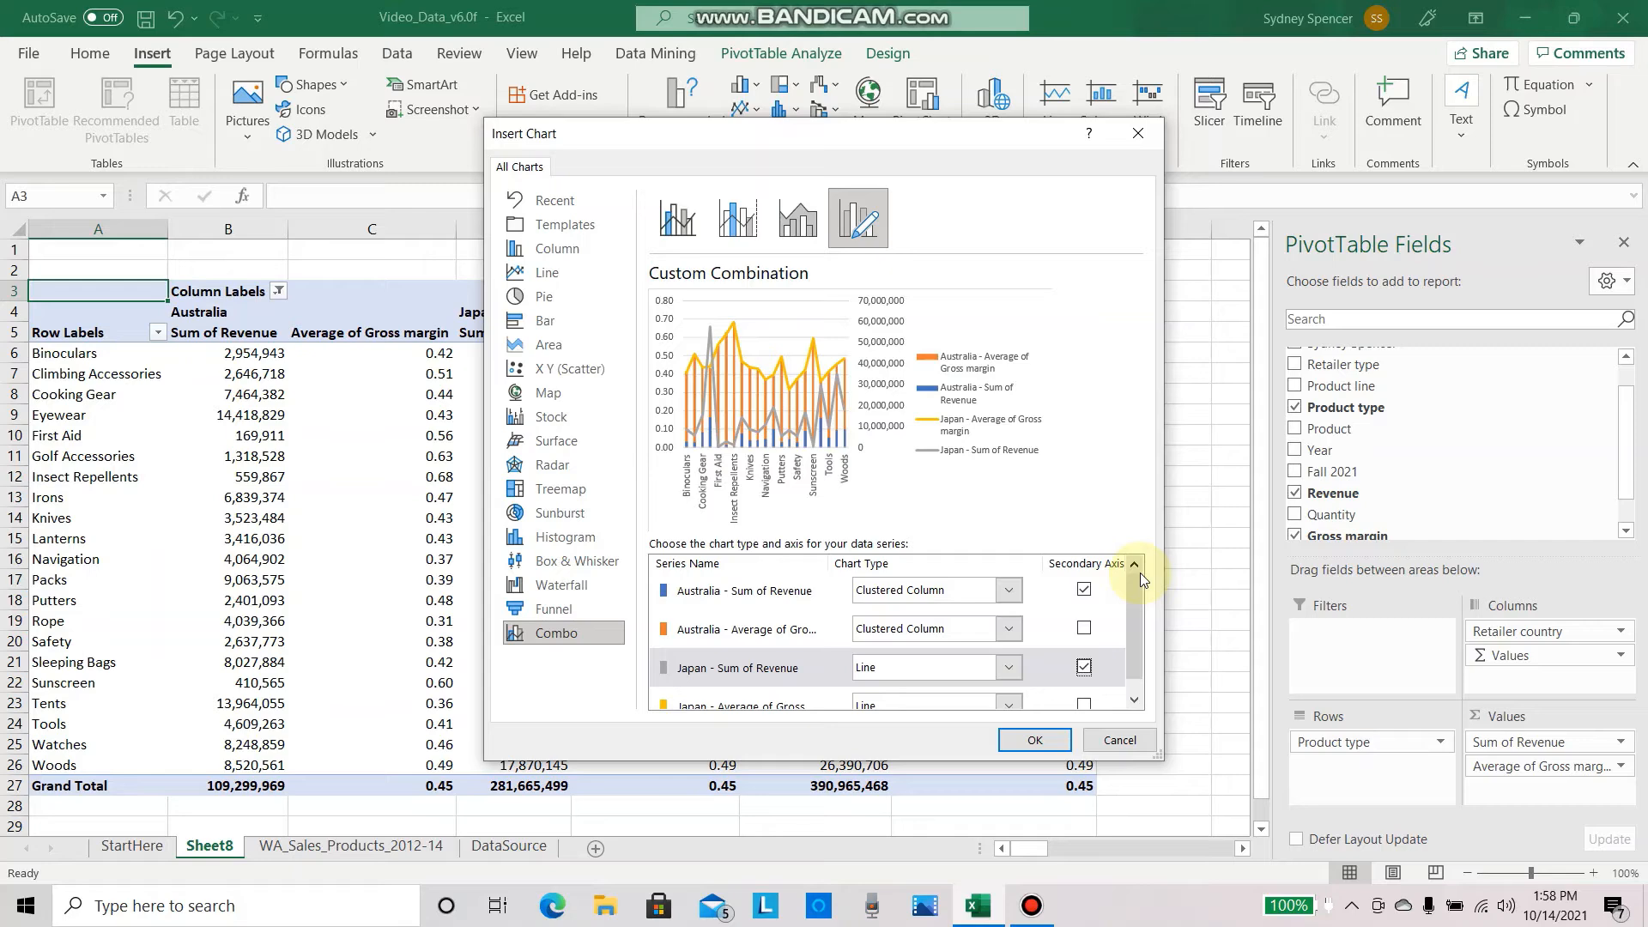
left_click(1010, 590)
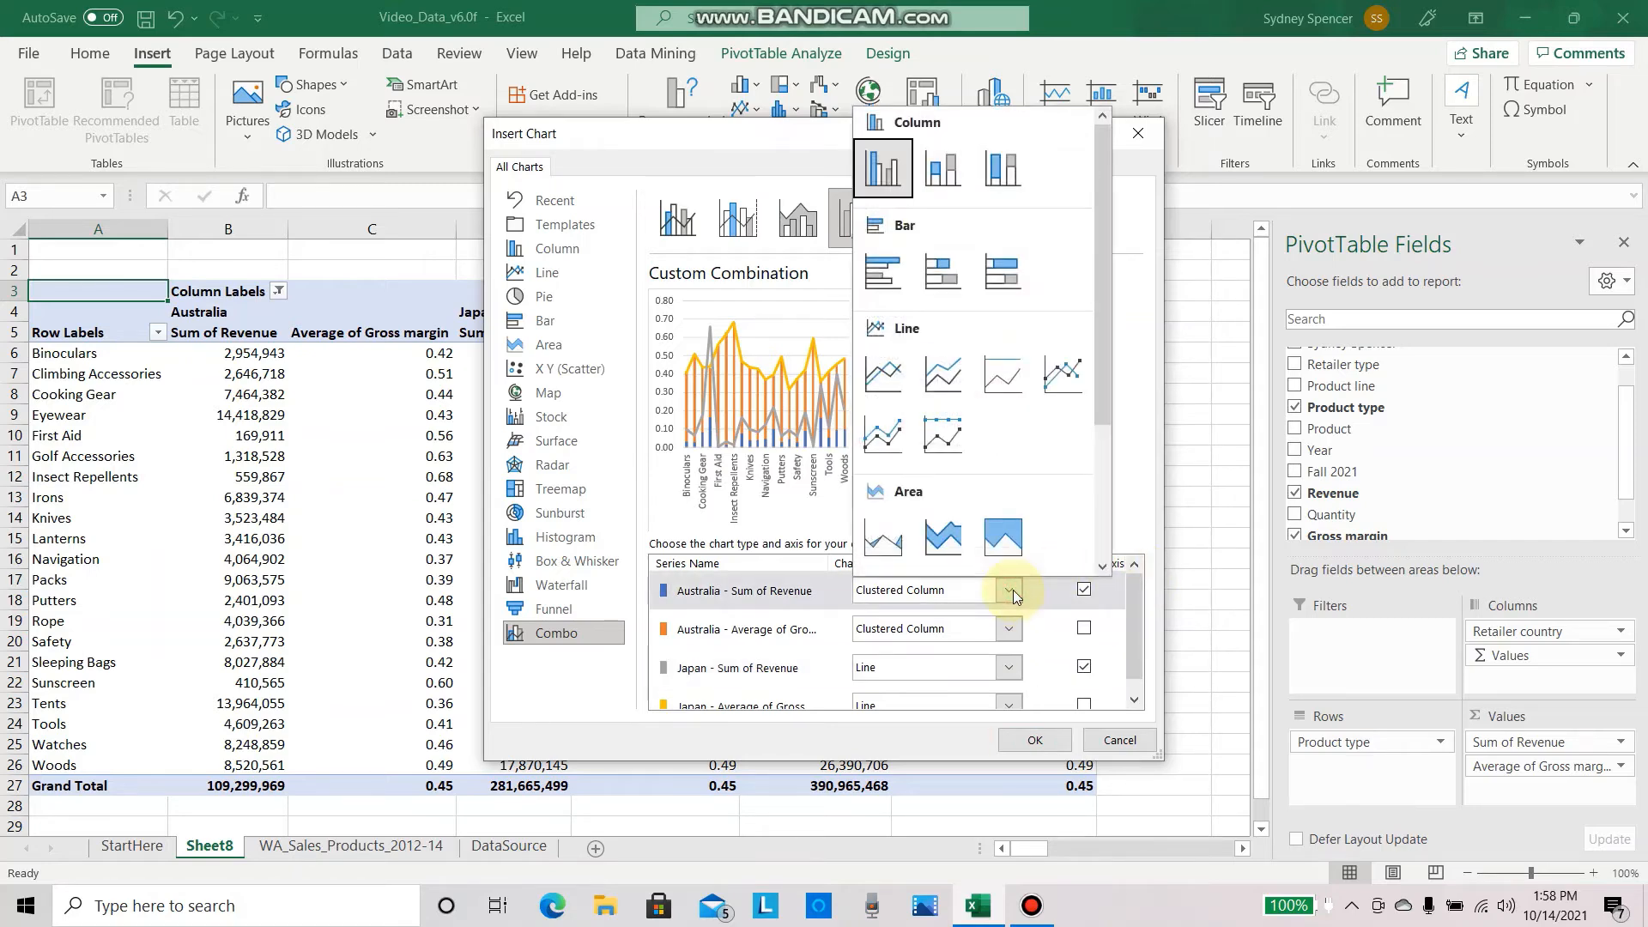
left_click(893, 547)
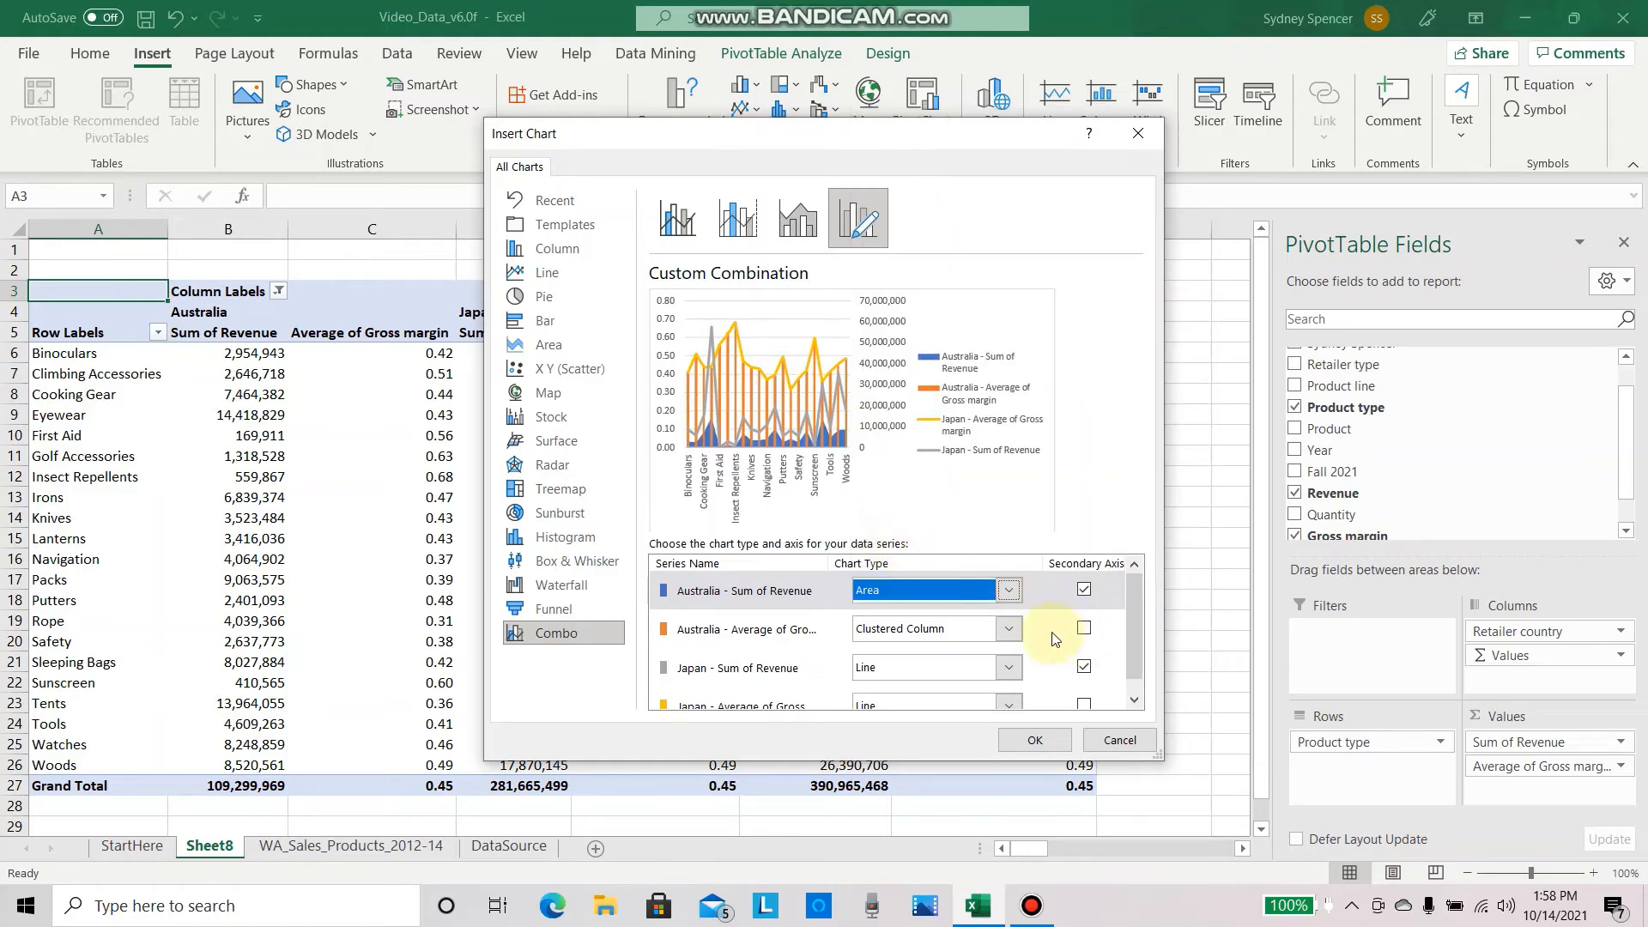
left_click(1010, 667)
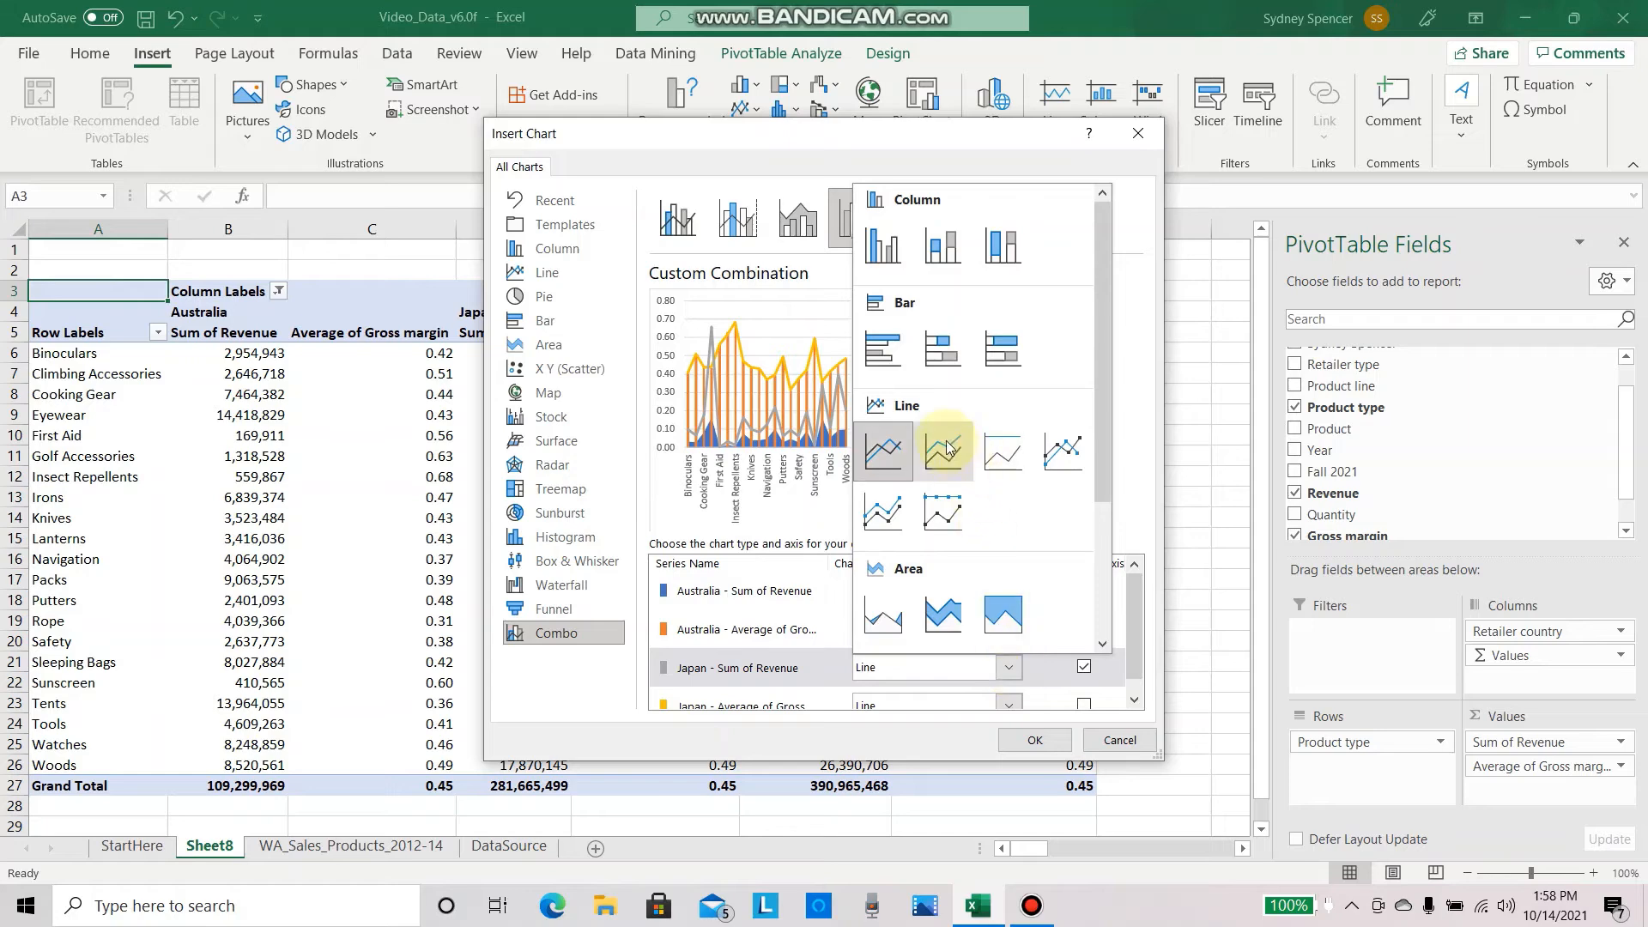
left_click(1058, 452)
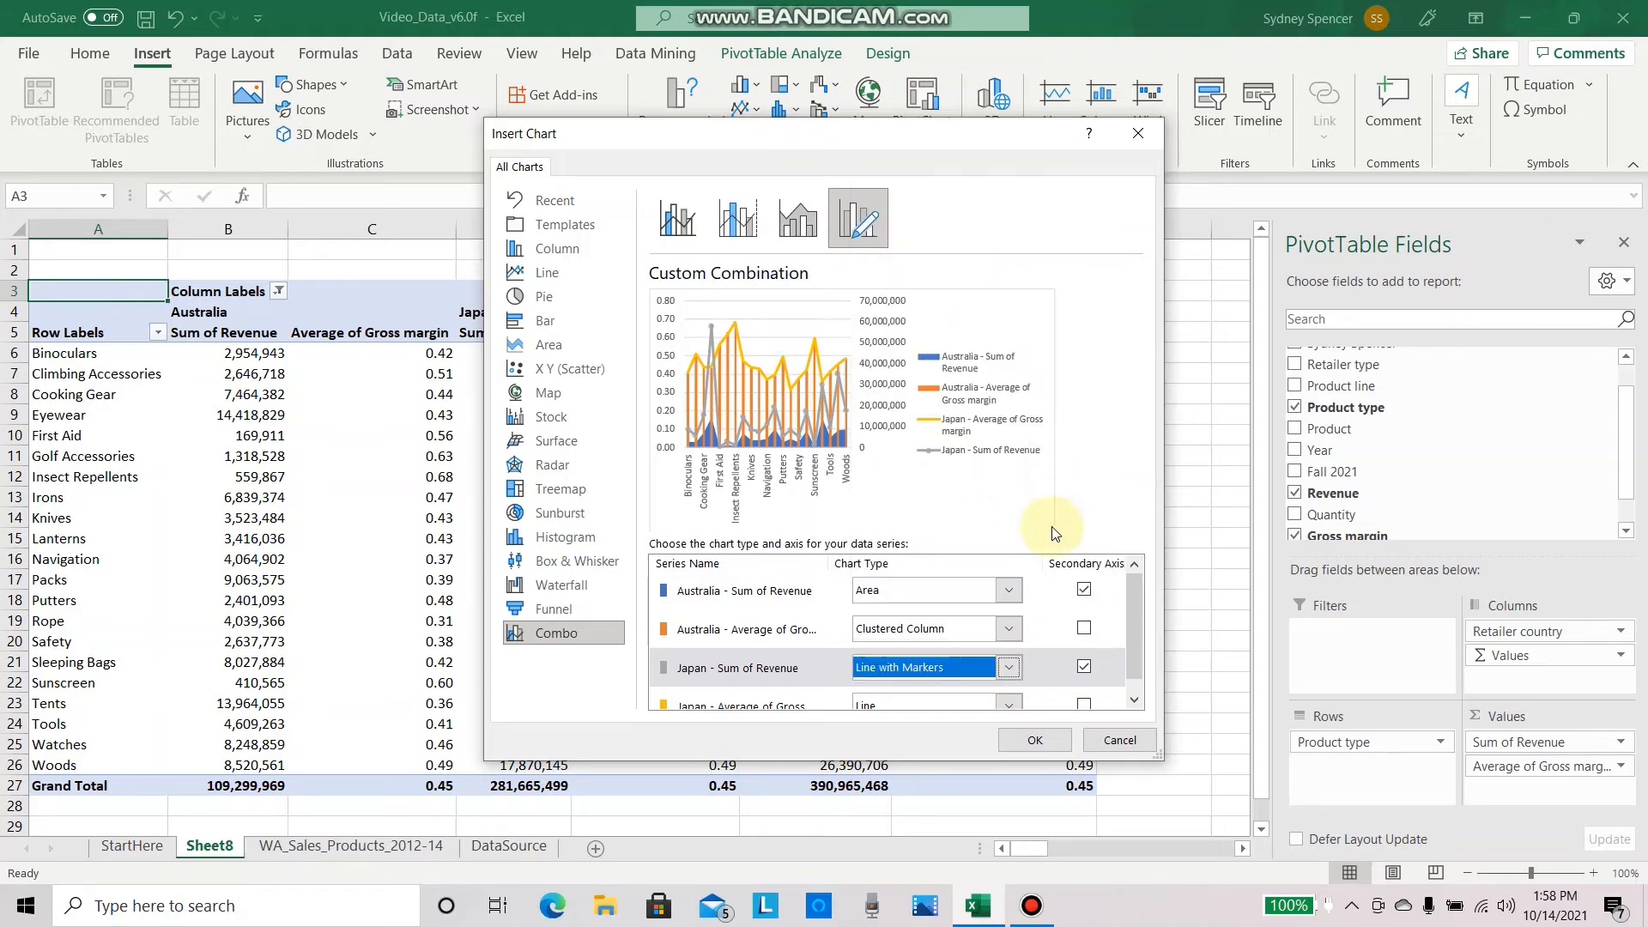
Step: Set the Australia Average of Gross margin series to Line and insert the combo chart
scroll(1041, 634, "down", 1)
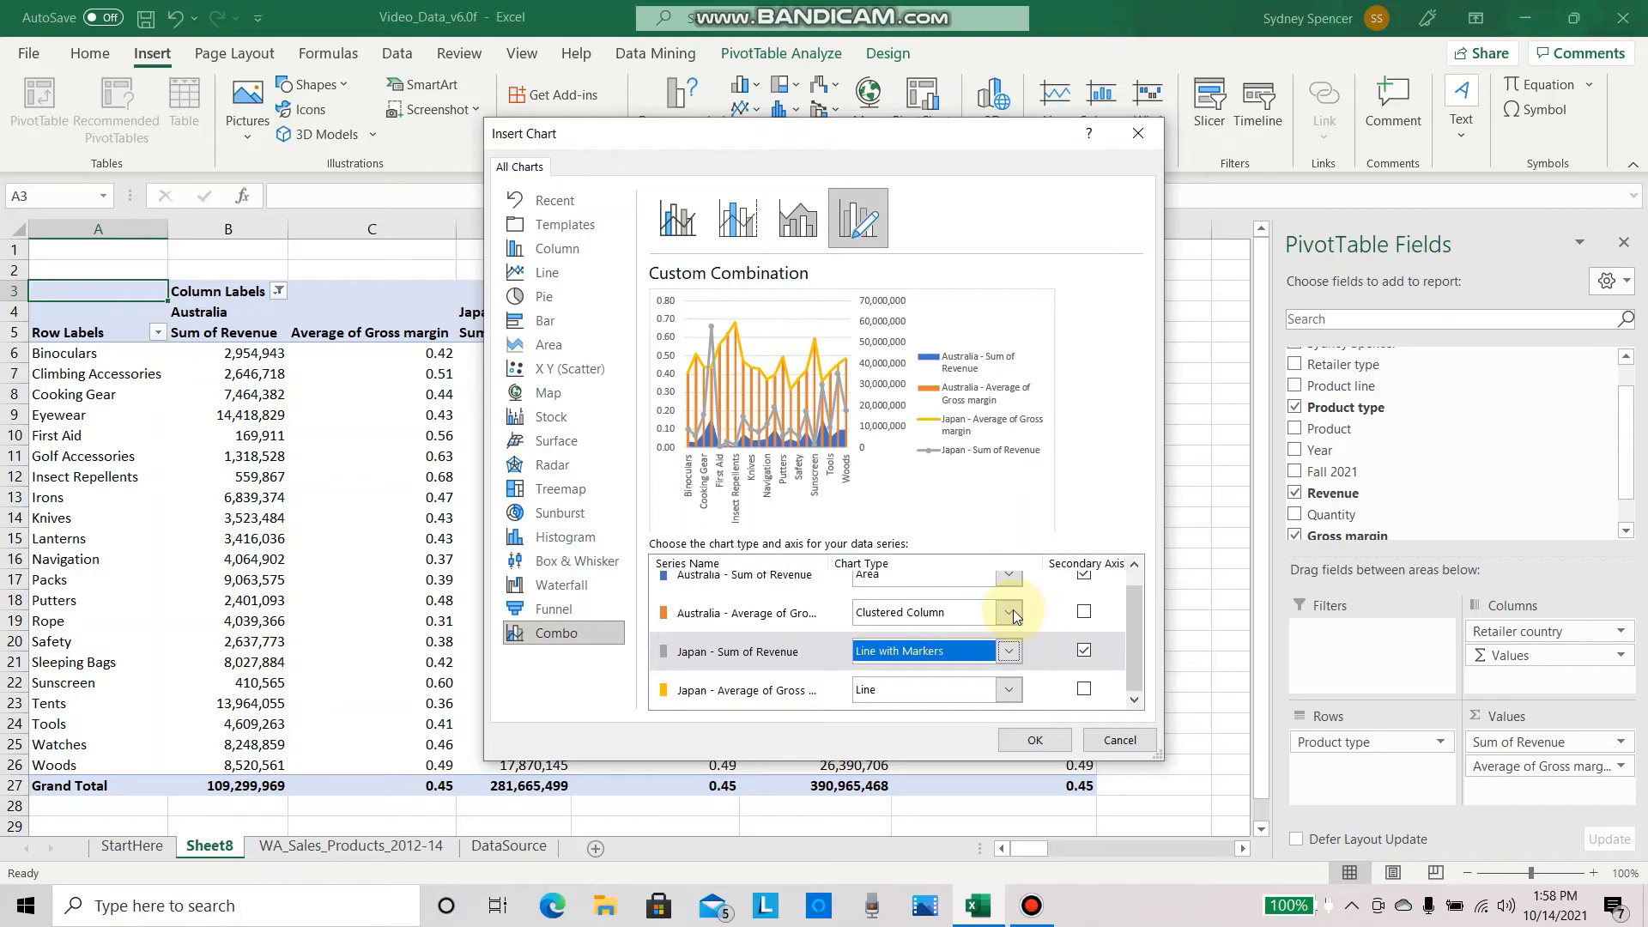
left_click(1013, 612)
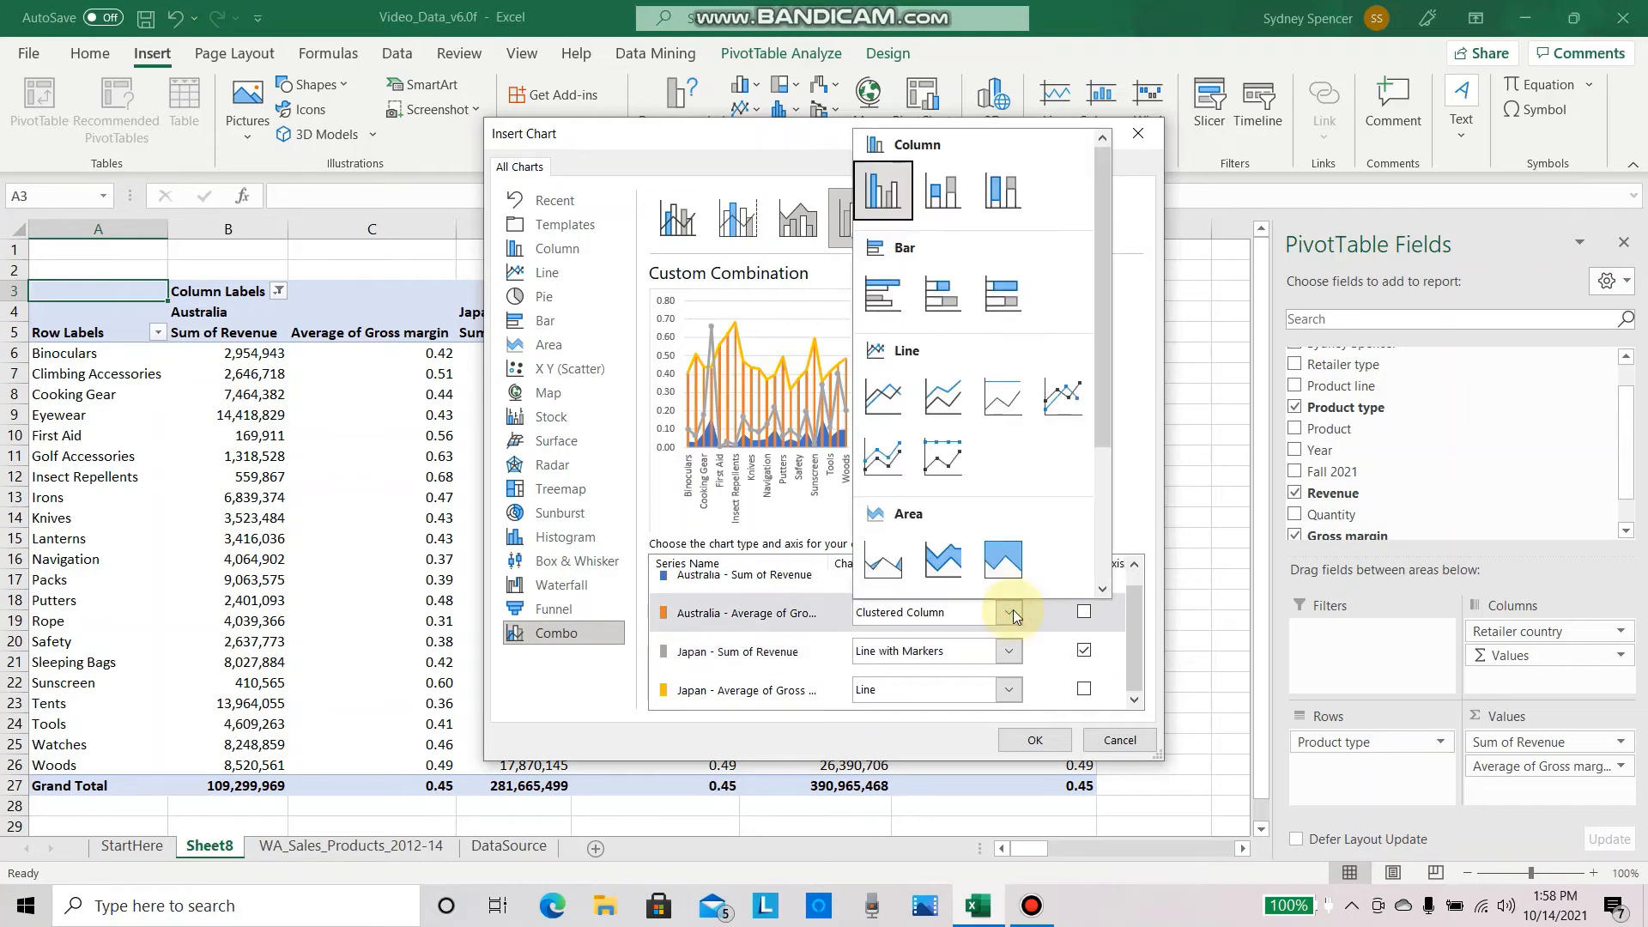
left_click(899, 396)
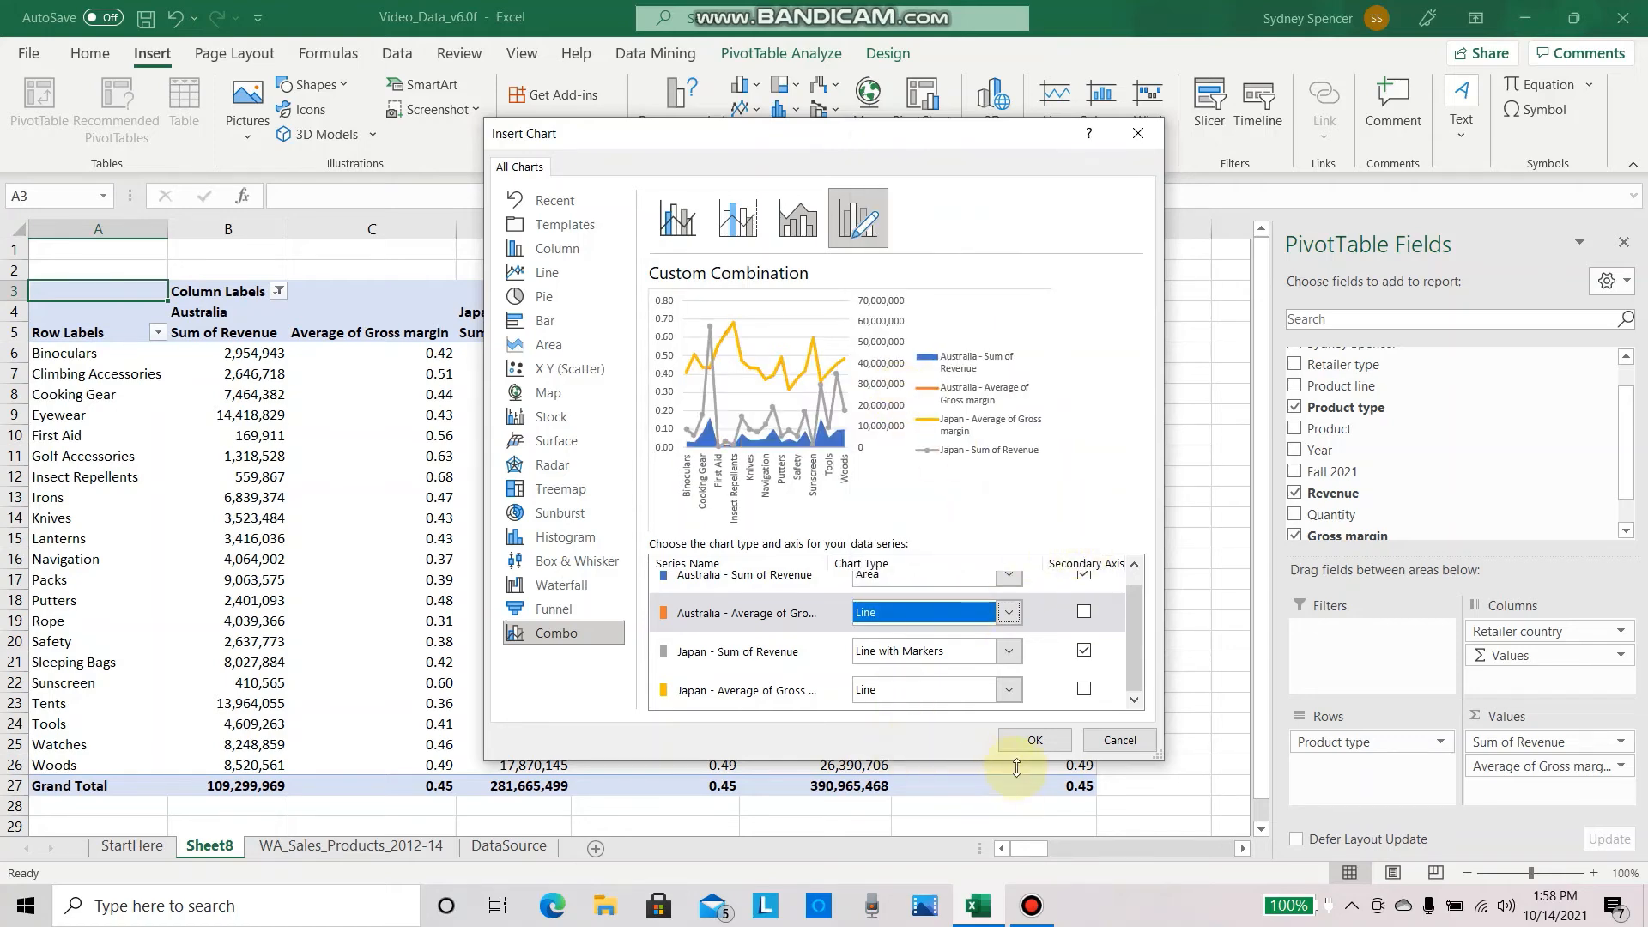
left_click(1035, 741)
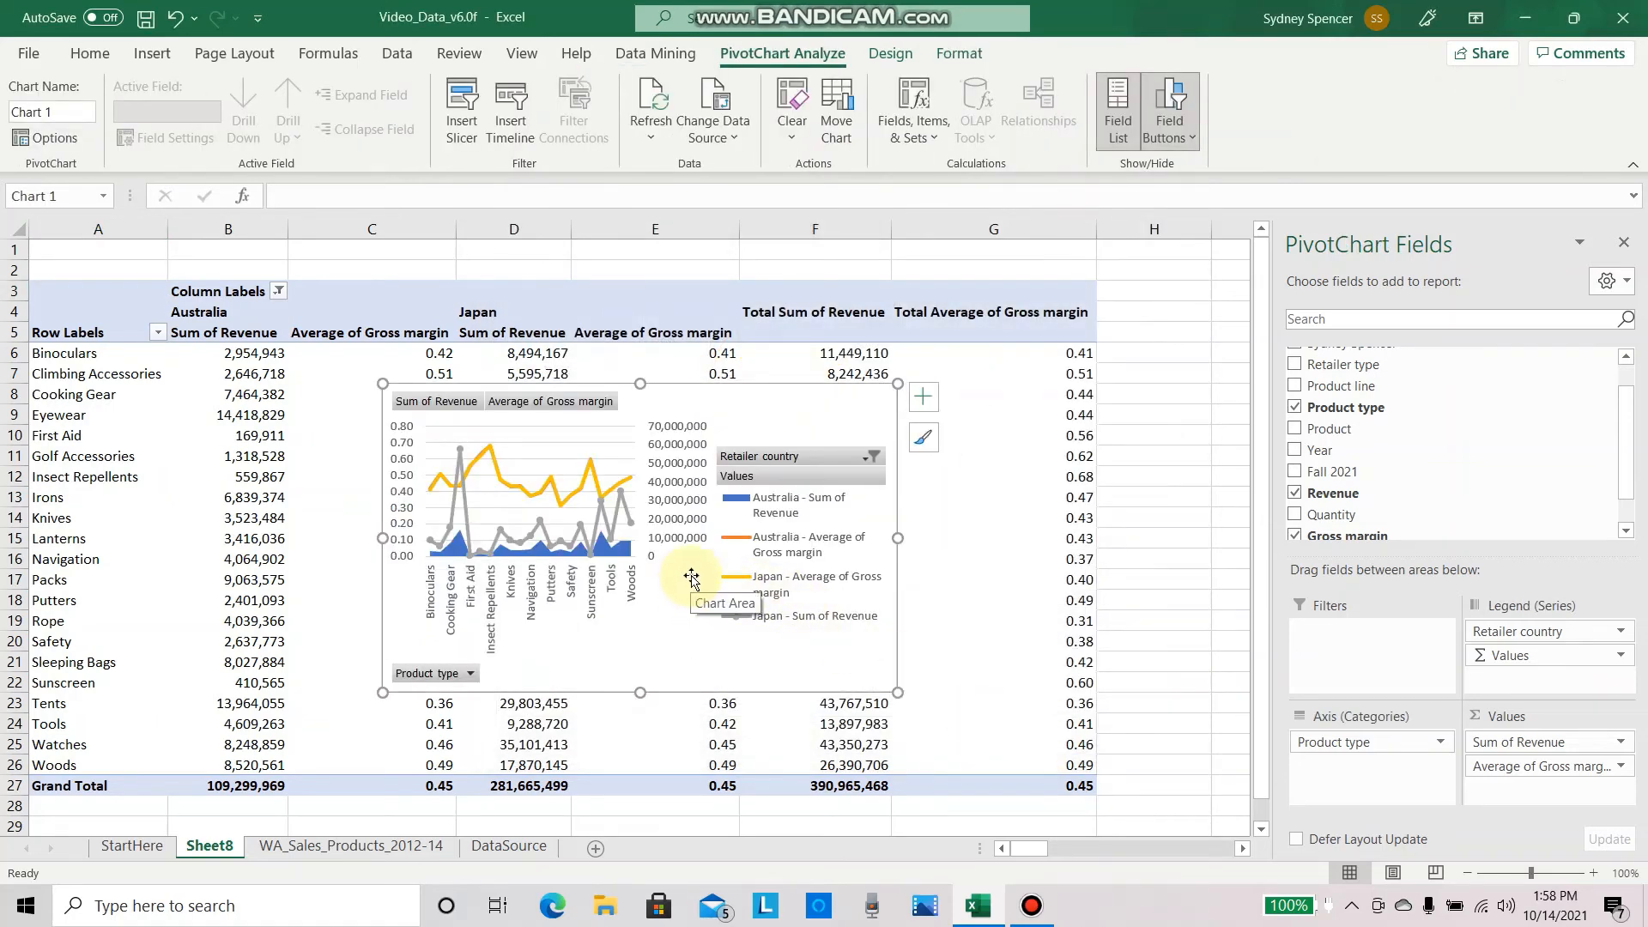
Step: Move the chart below the PivotTable, starting at row 30, and enlarge it to span columns A to G down to about row 50
left_click_drag(687, 589, 319, 837)
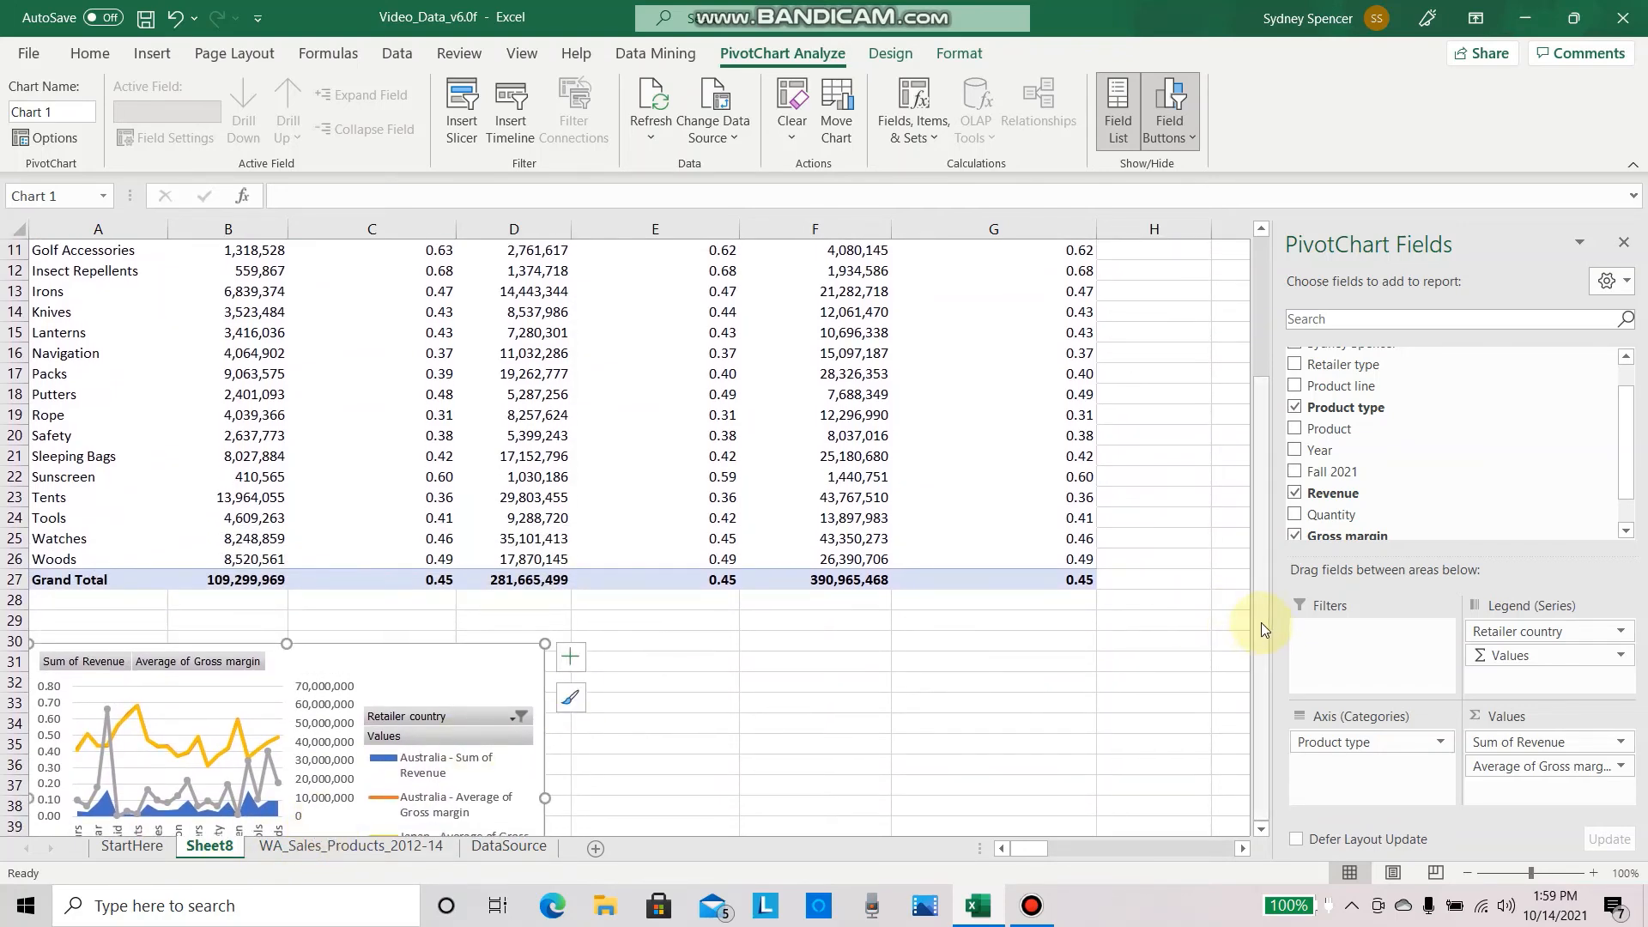
left_click_drag(1262, 623, 1261, 622)
left_click_drag(1258, 682, 1259, 684)
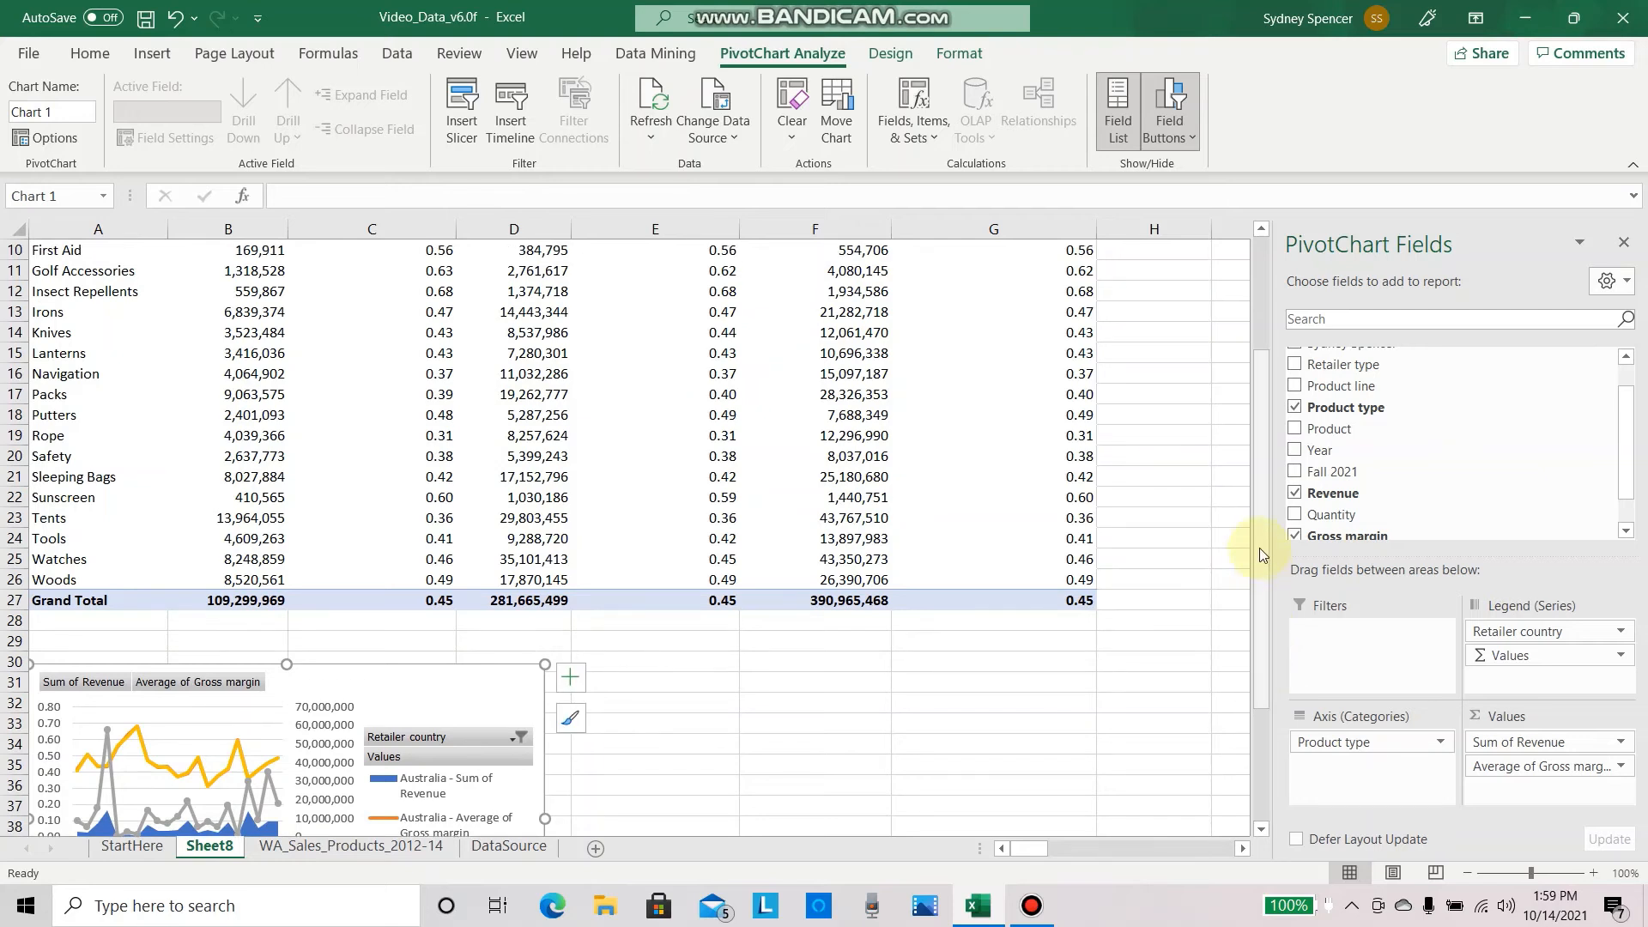
left_click_drag(1254, 547, 1257, 692)
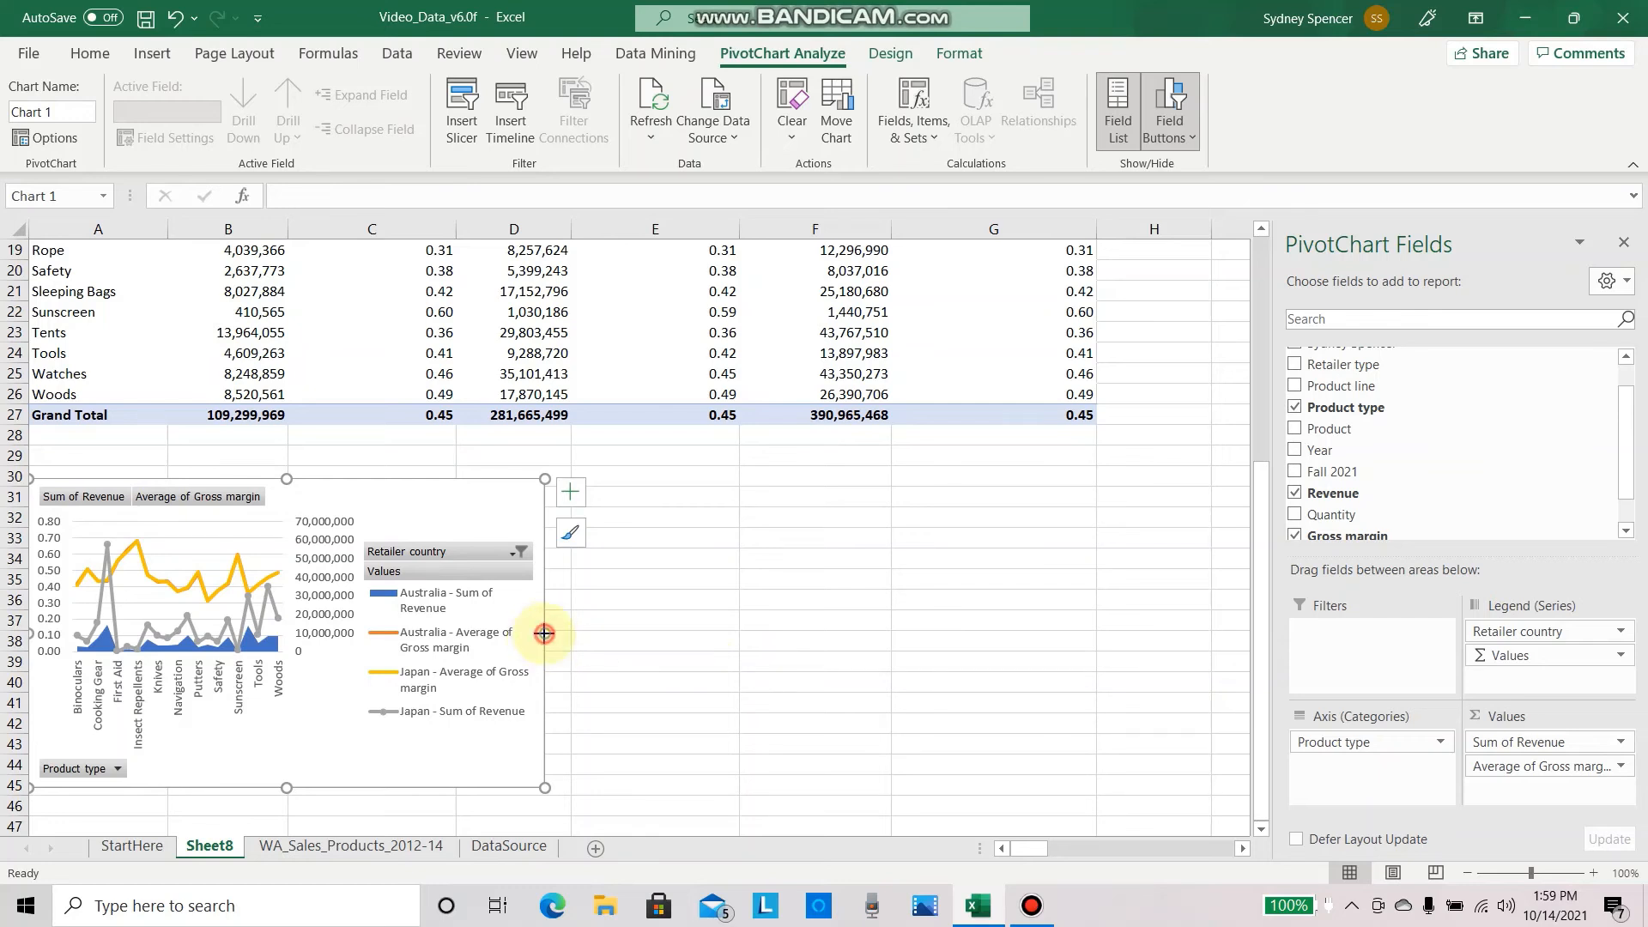
left_click_drag(546, 632, 1098, 600)
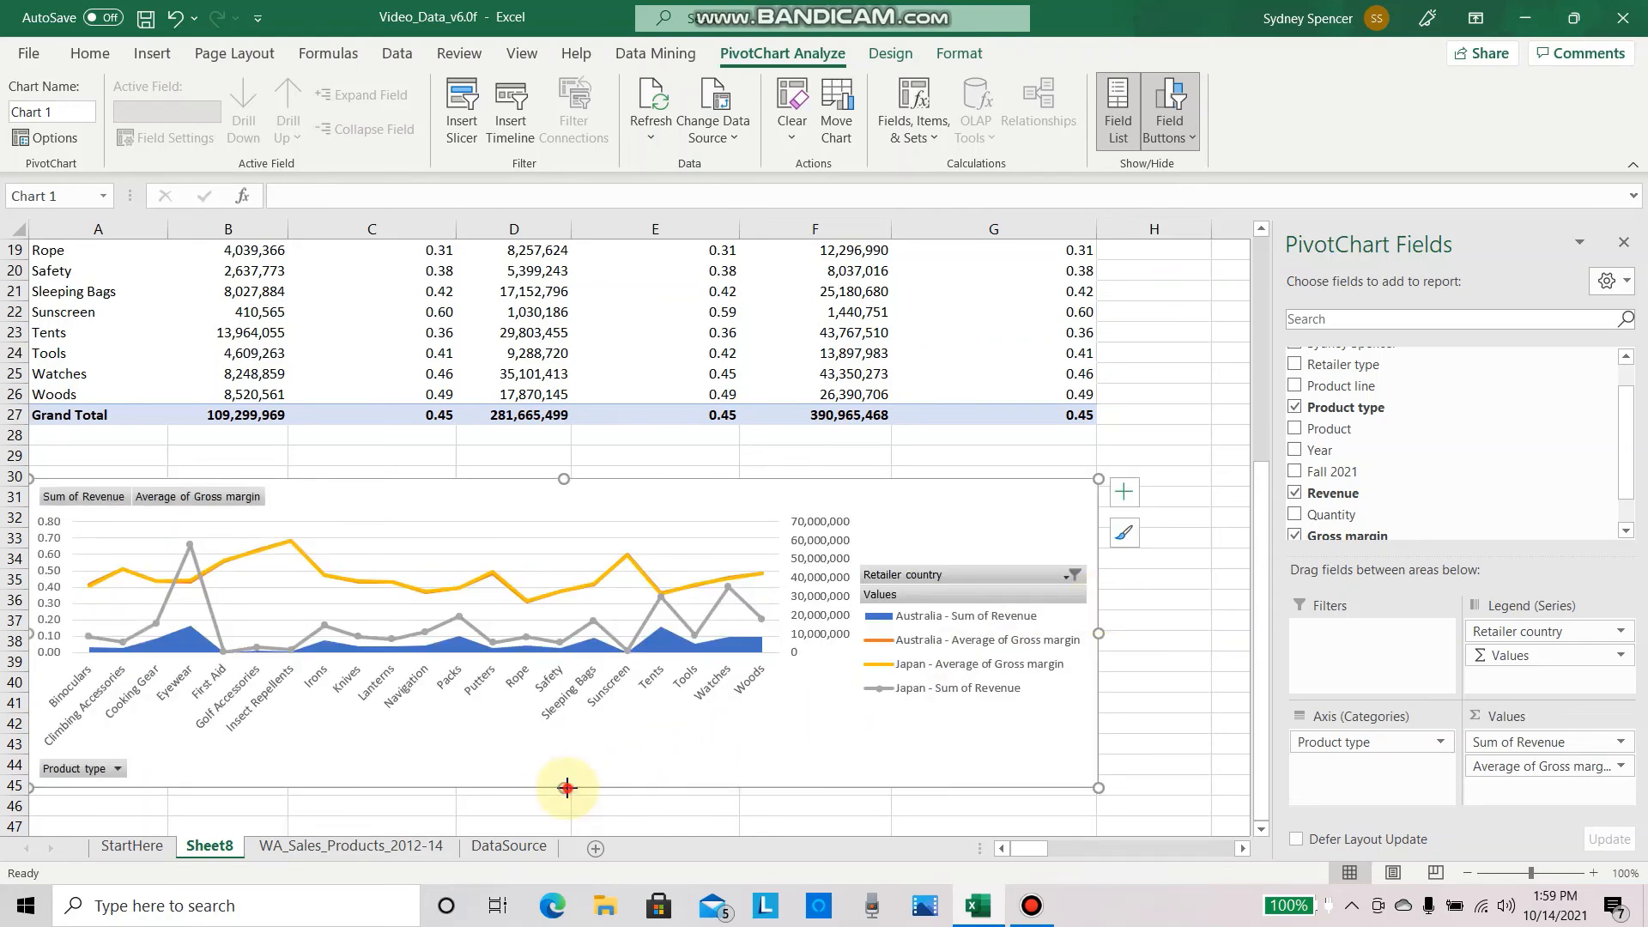
mouse_move(563, 786)
left_mouse_down()
mouse_move(544, 853)
mouse_move(578, 789)
mouse_move(578, 815)
left_mouse_up()
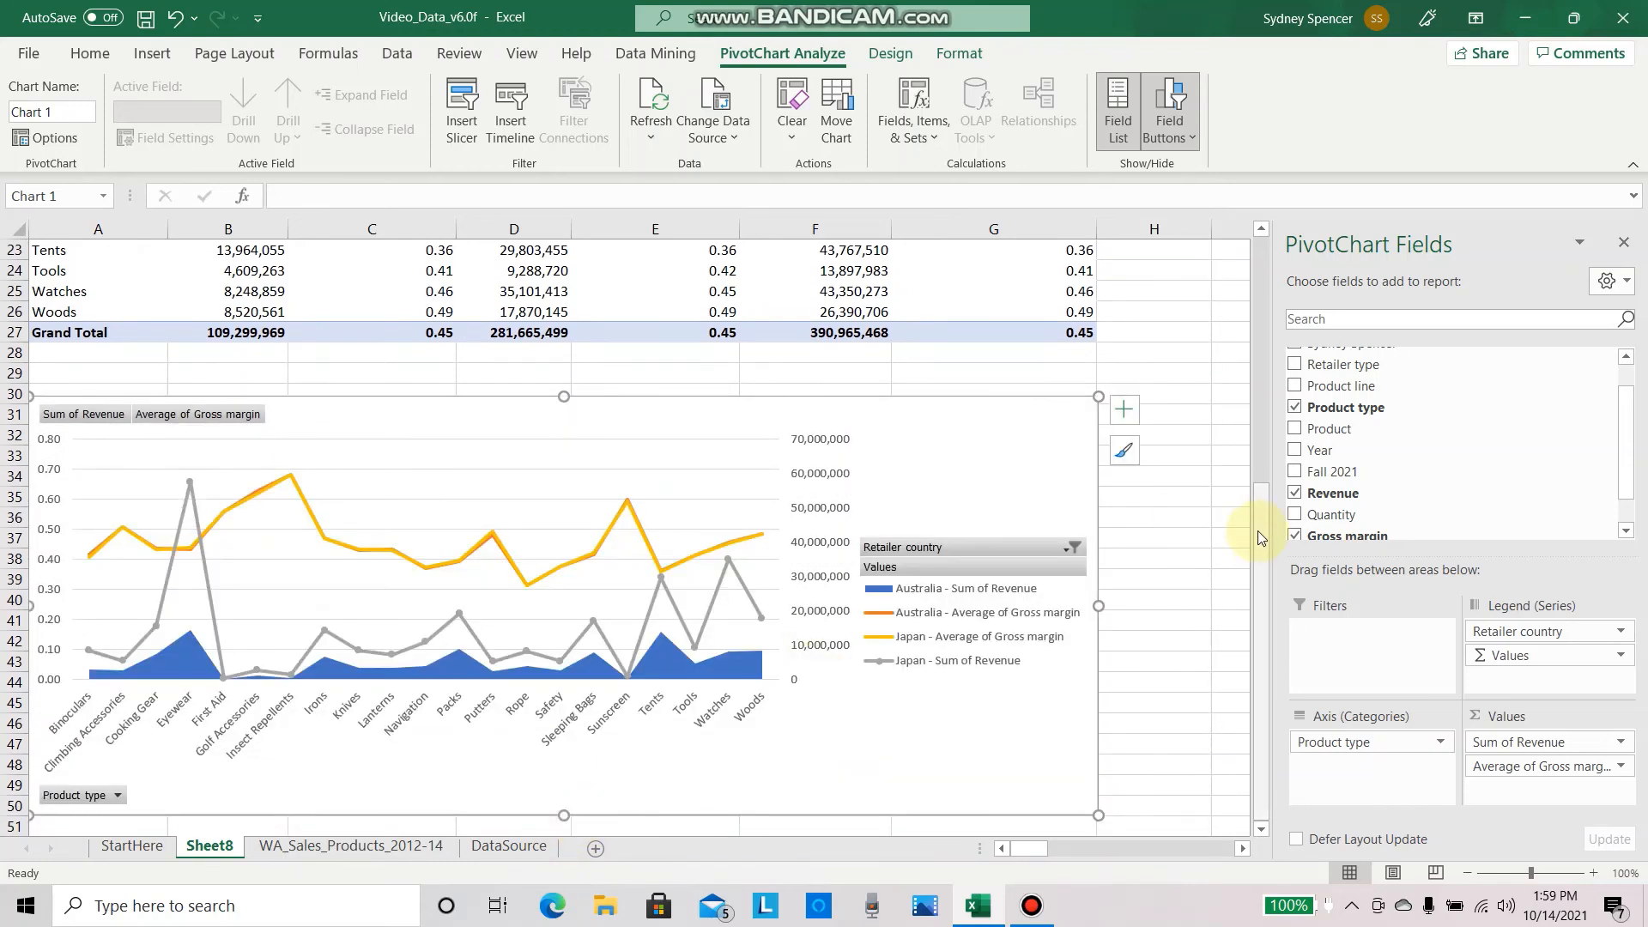
left_click_drag(1258, 530, 1259, 604)
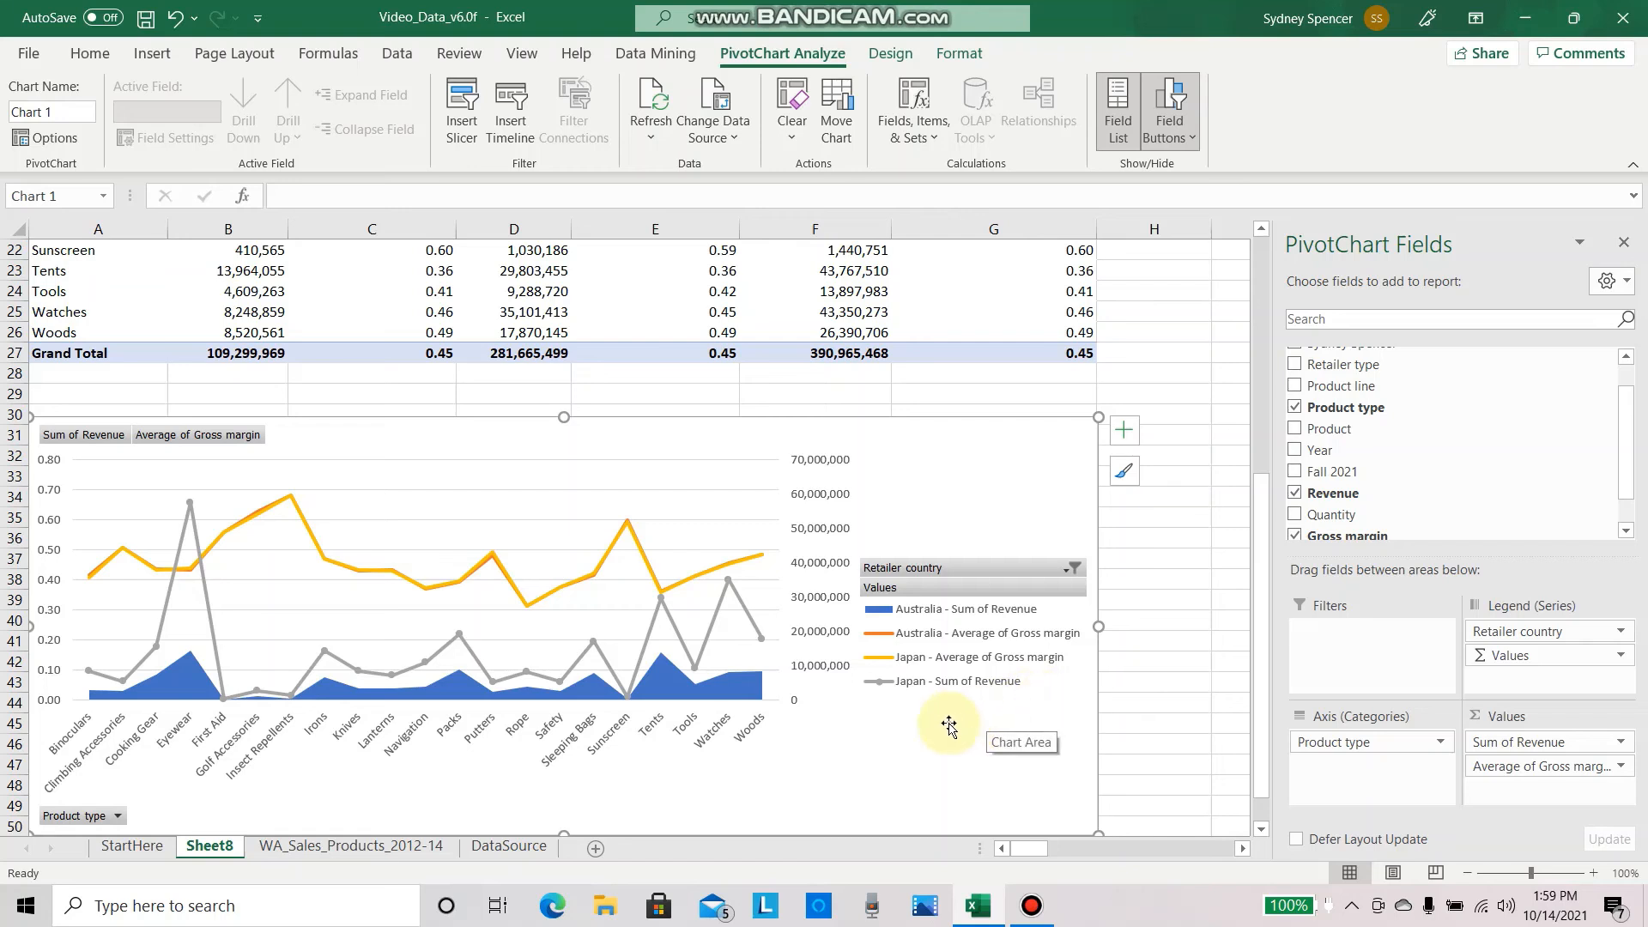
mouse_move(715, 618)
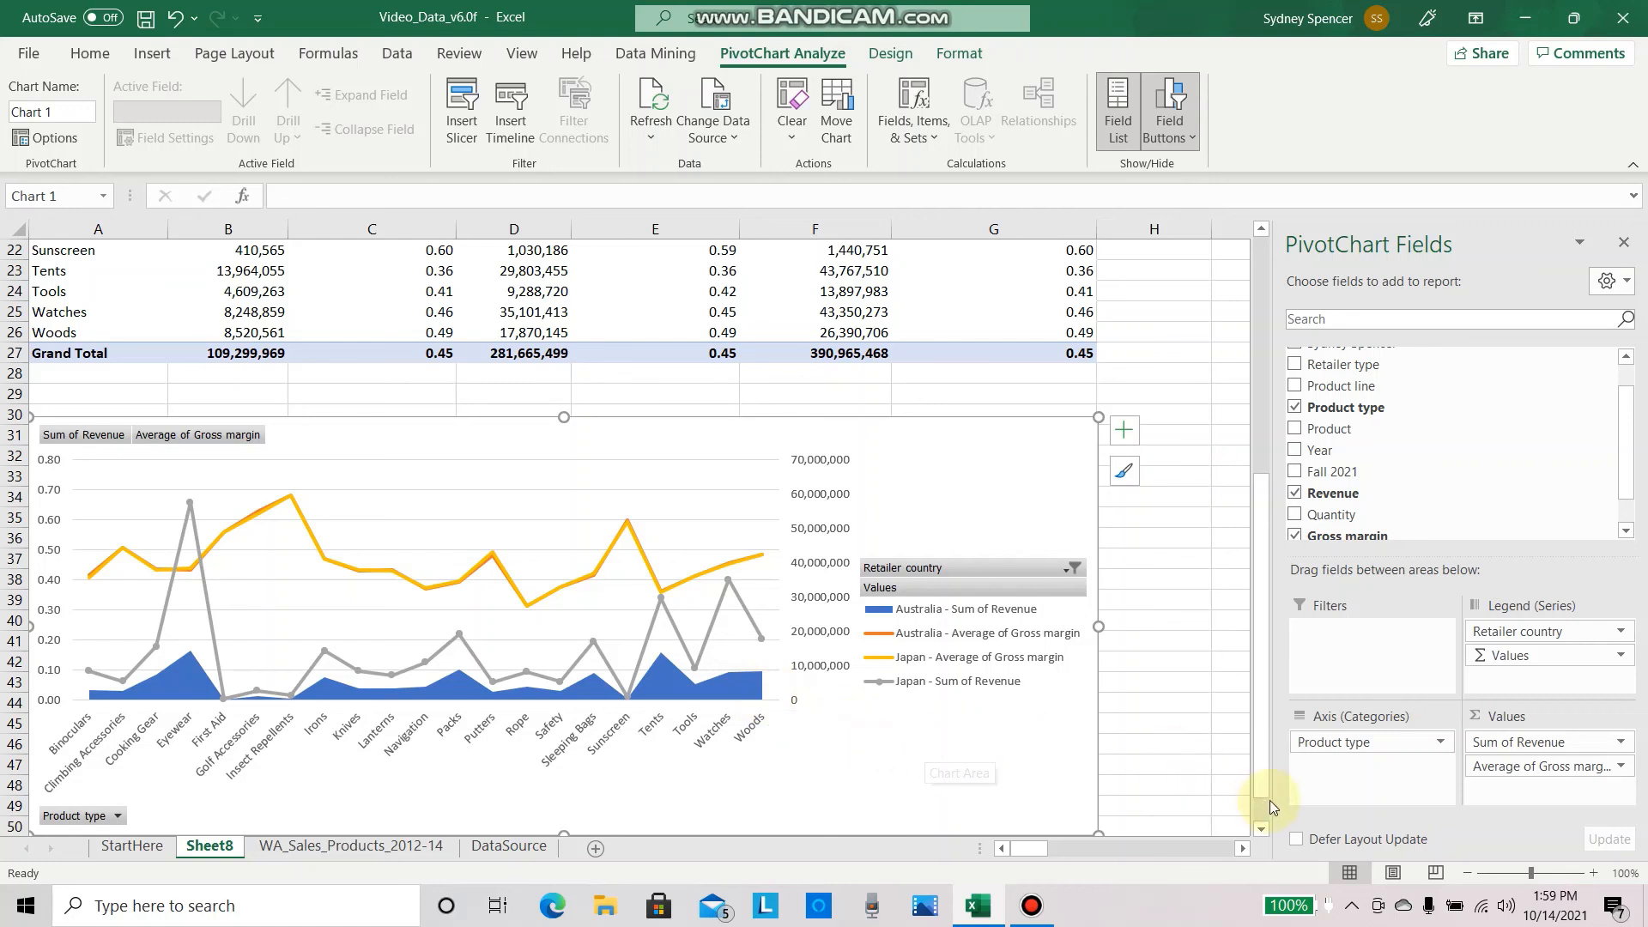
left_click_drag(1259, 781, 1261, 809)
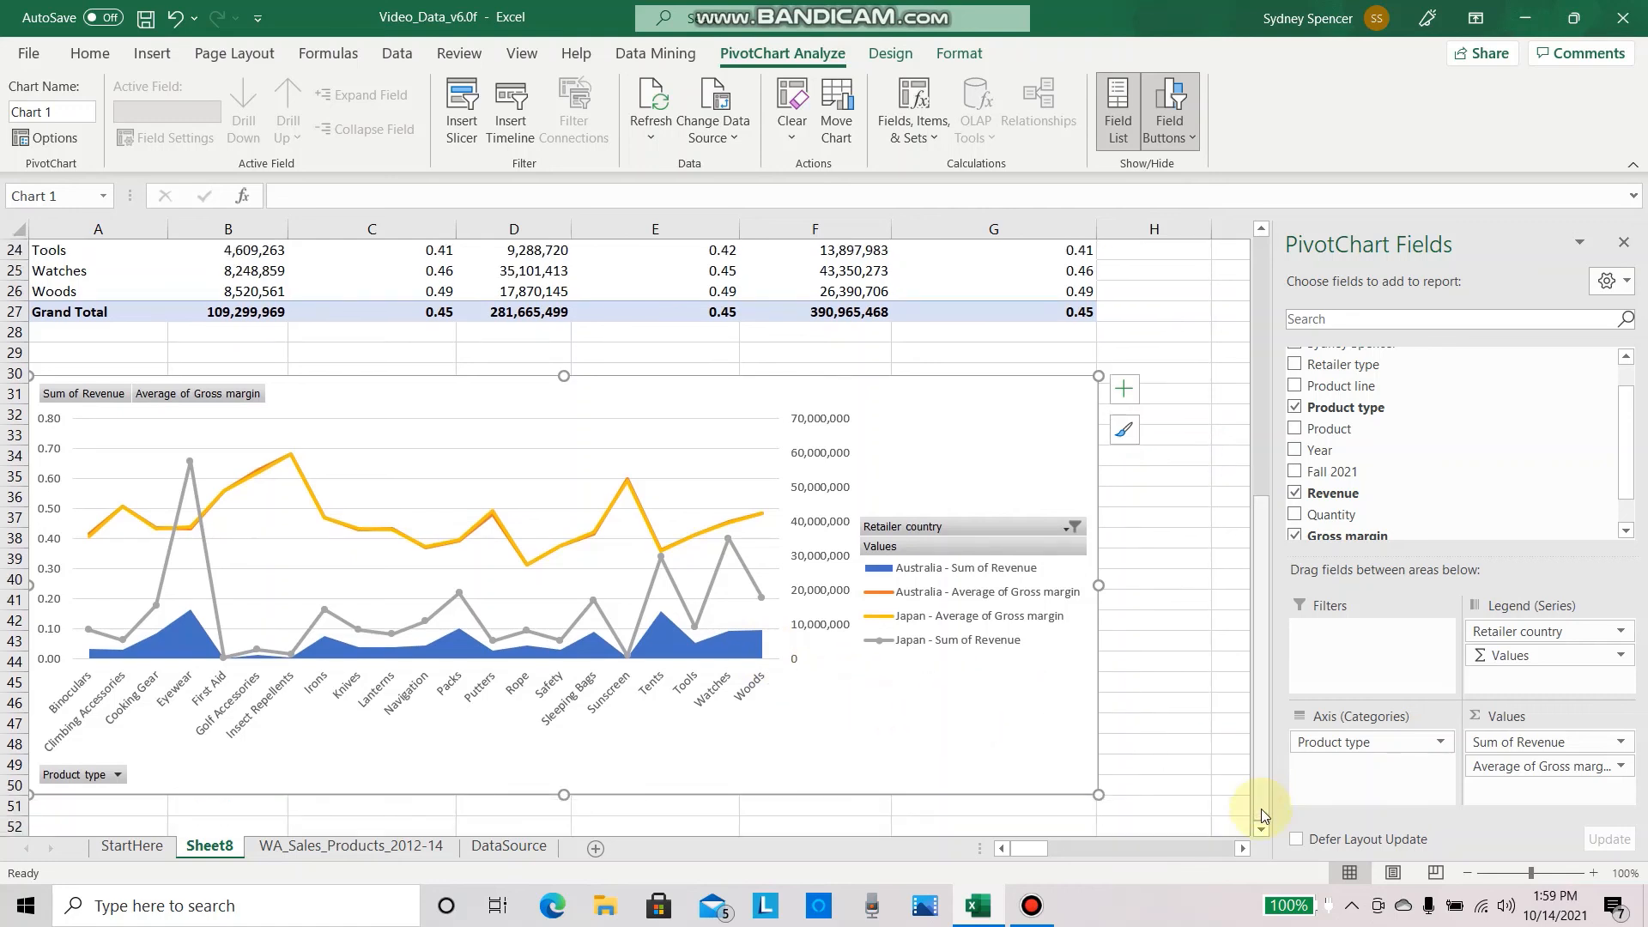